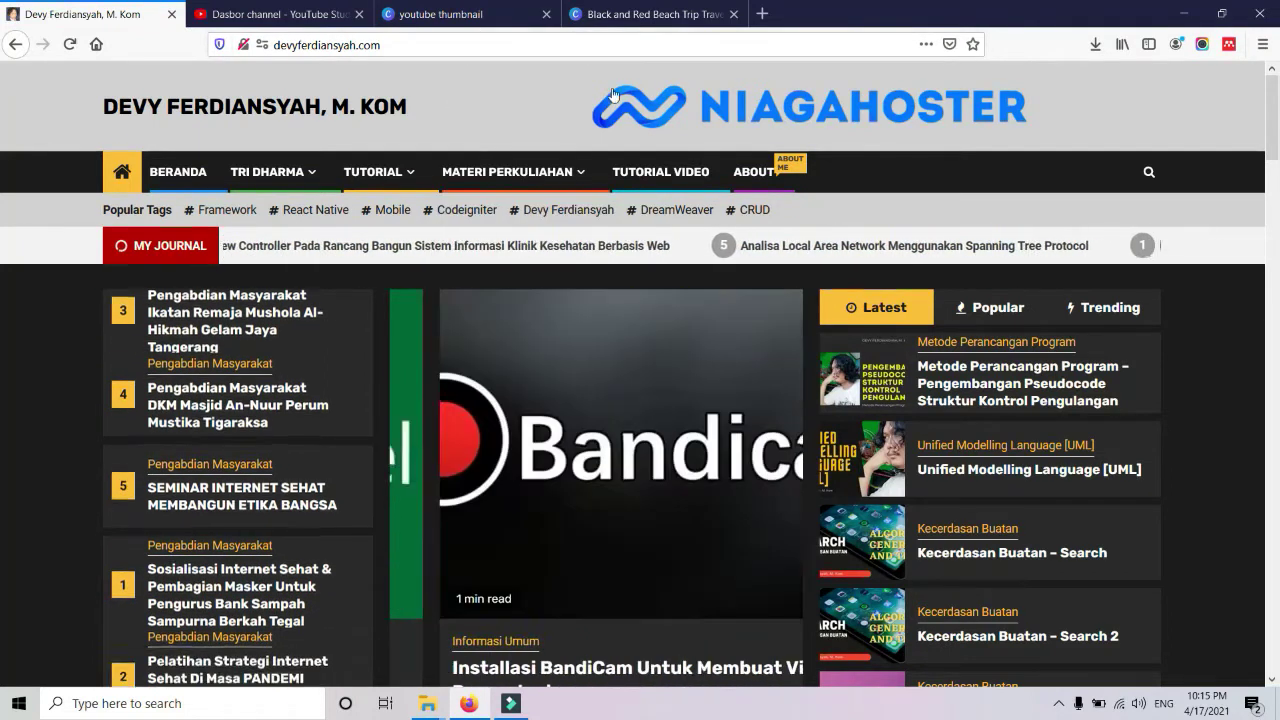
- Search the web for "mendeley adalah" in a new tab, open the Indonesian Wikipedia article and highlight its mention of Web Importer
click(762, 14)
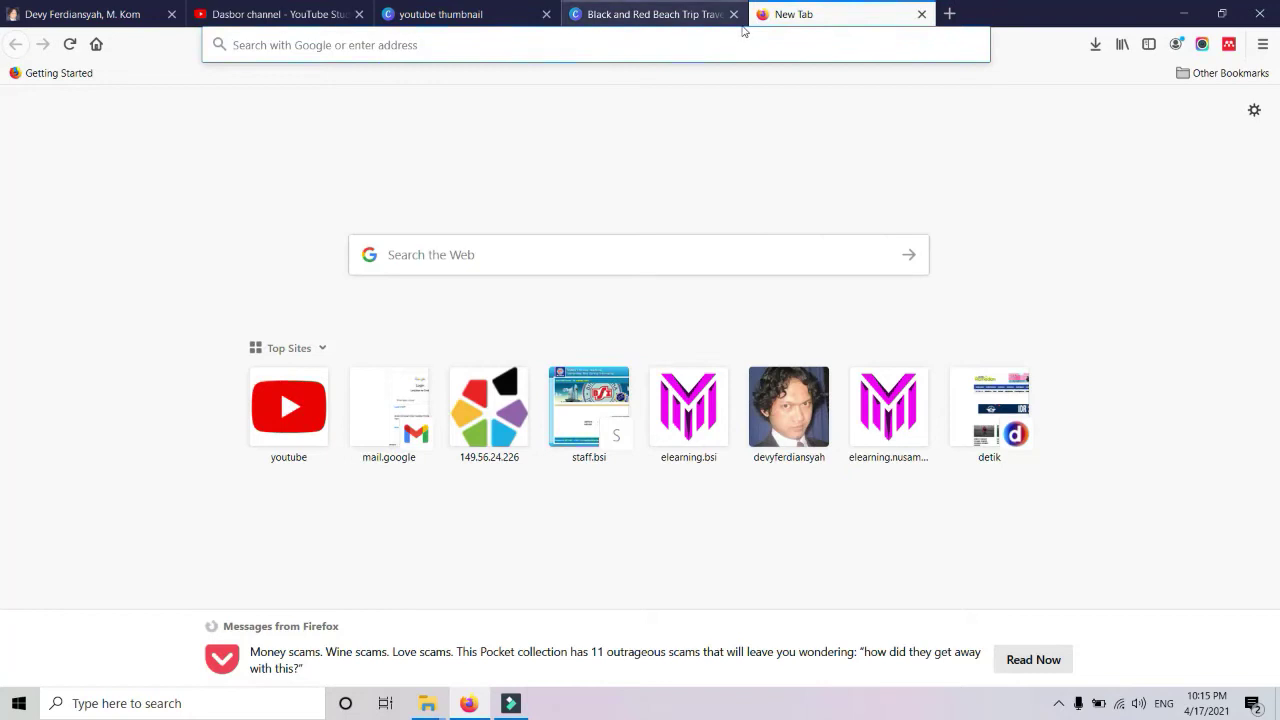
text(mendeley)
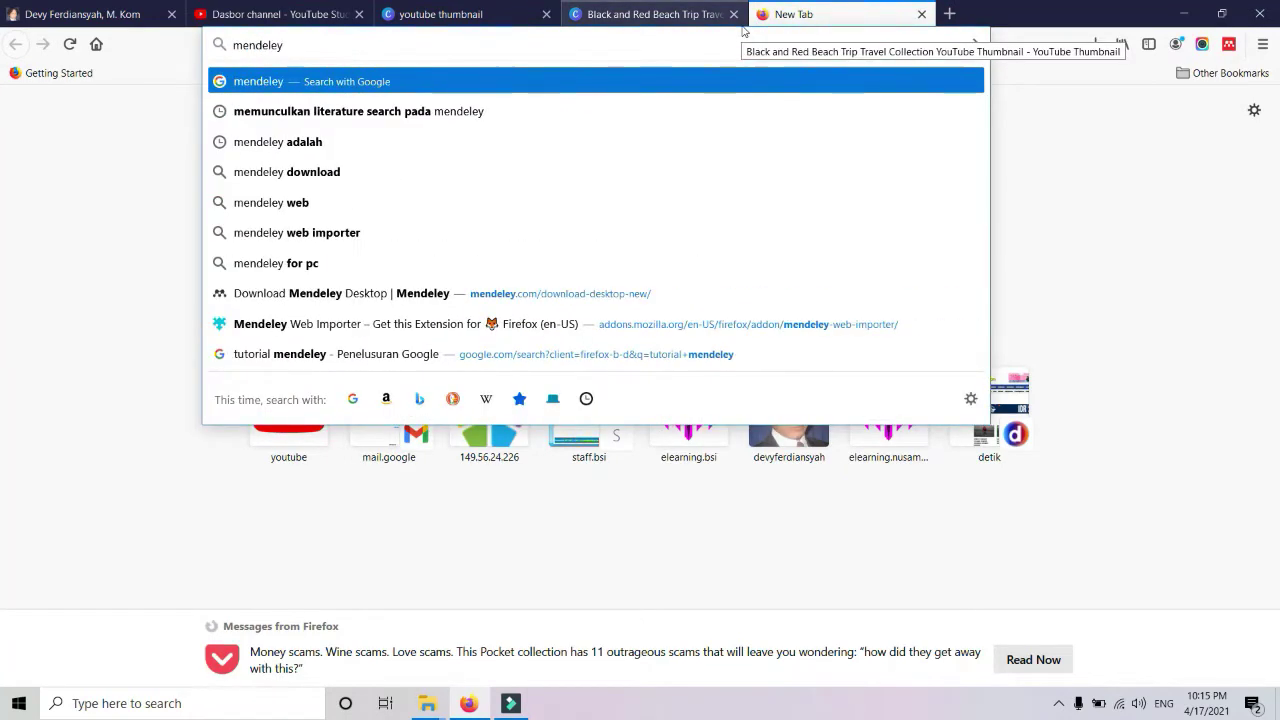
key(Down)
key(Down)
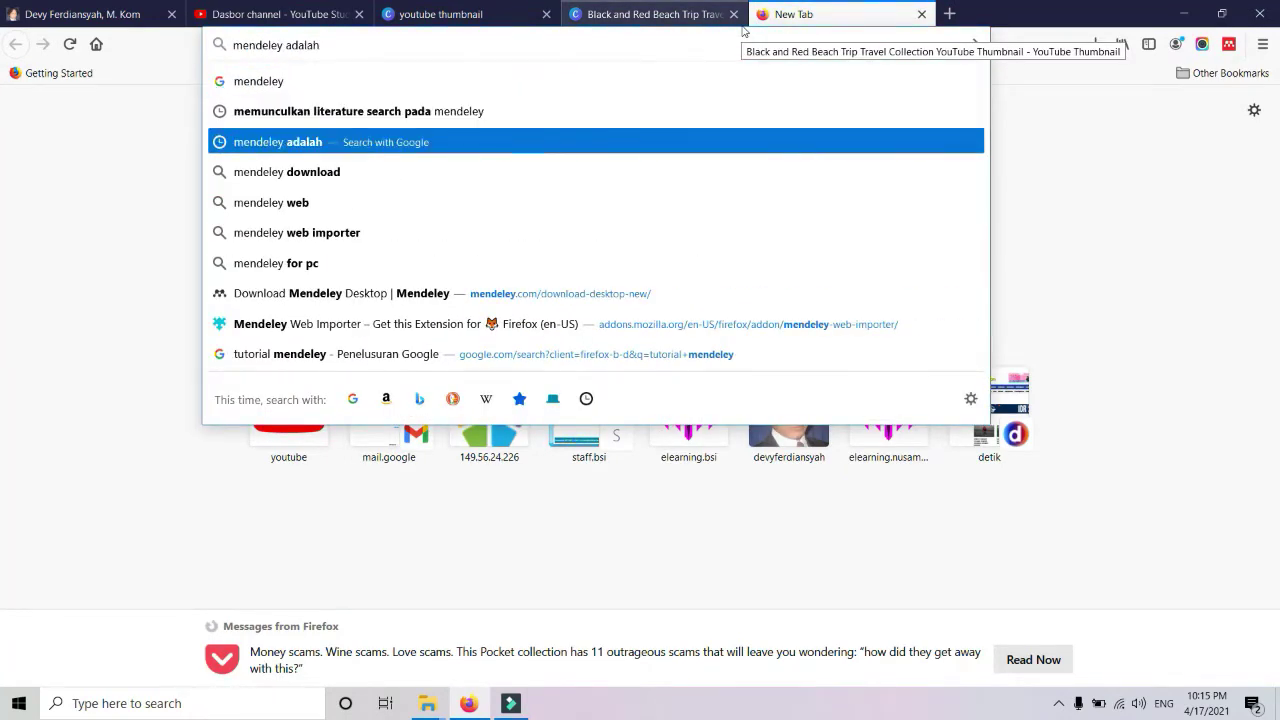
key(Return)
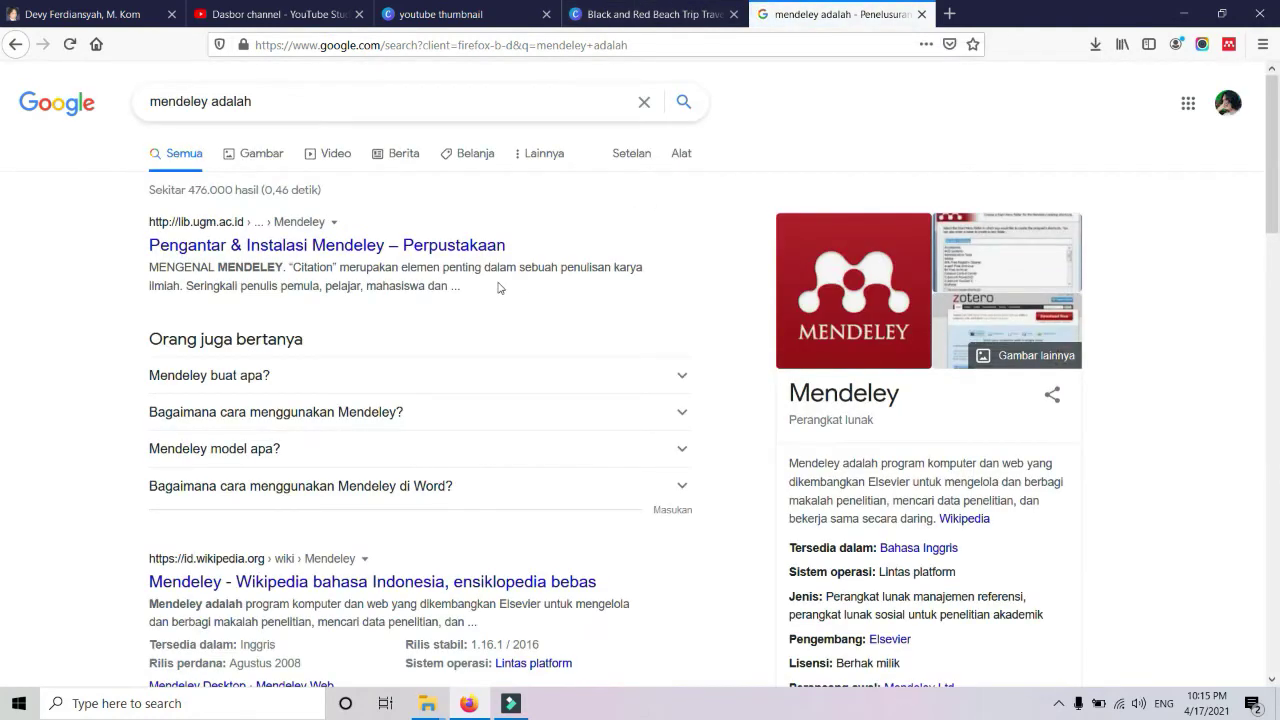
scroll(500, 288, down, 3)
click(324, 406)
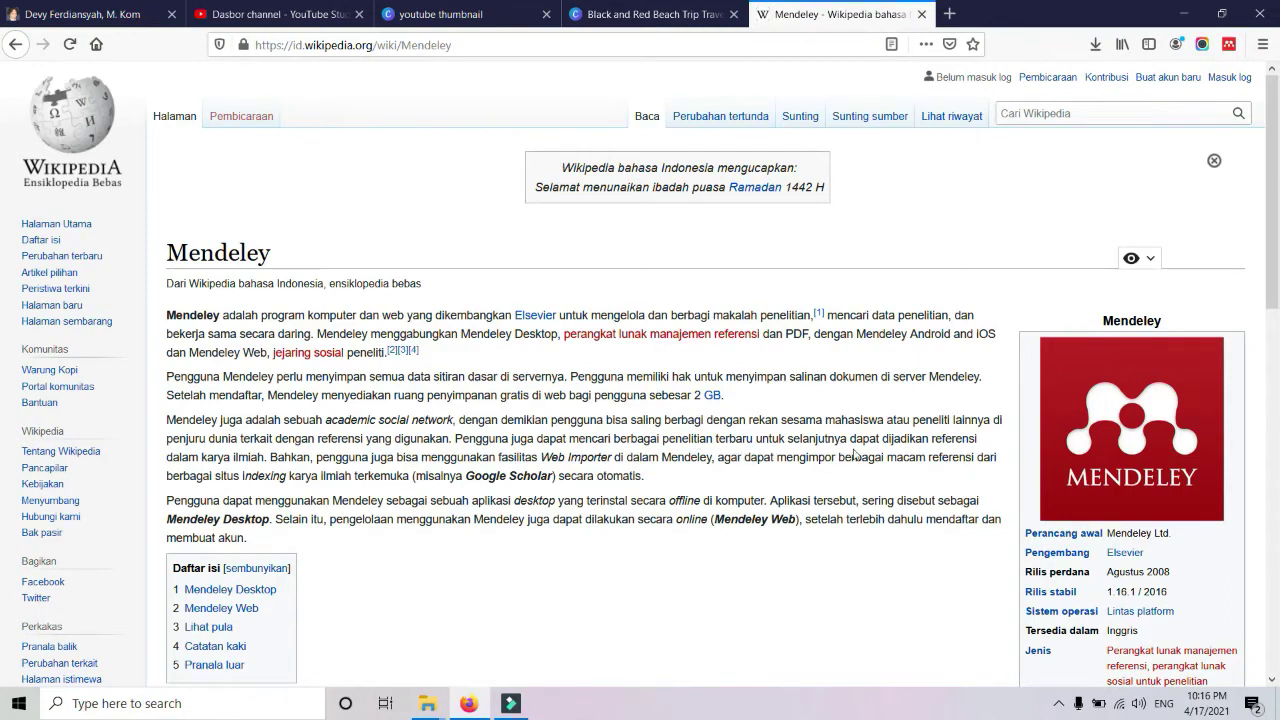
double_click(952, 440)
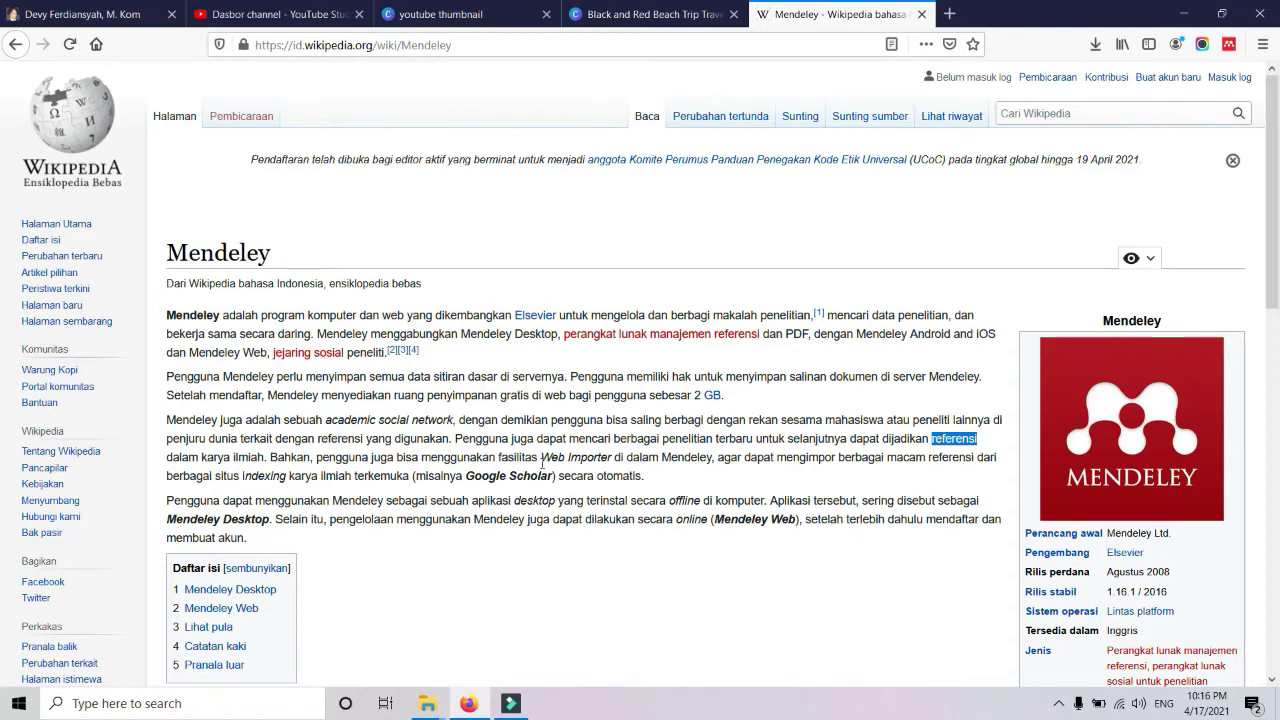
drag(613, 458, 538, 458)
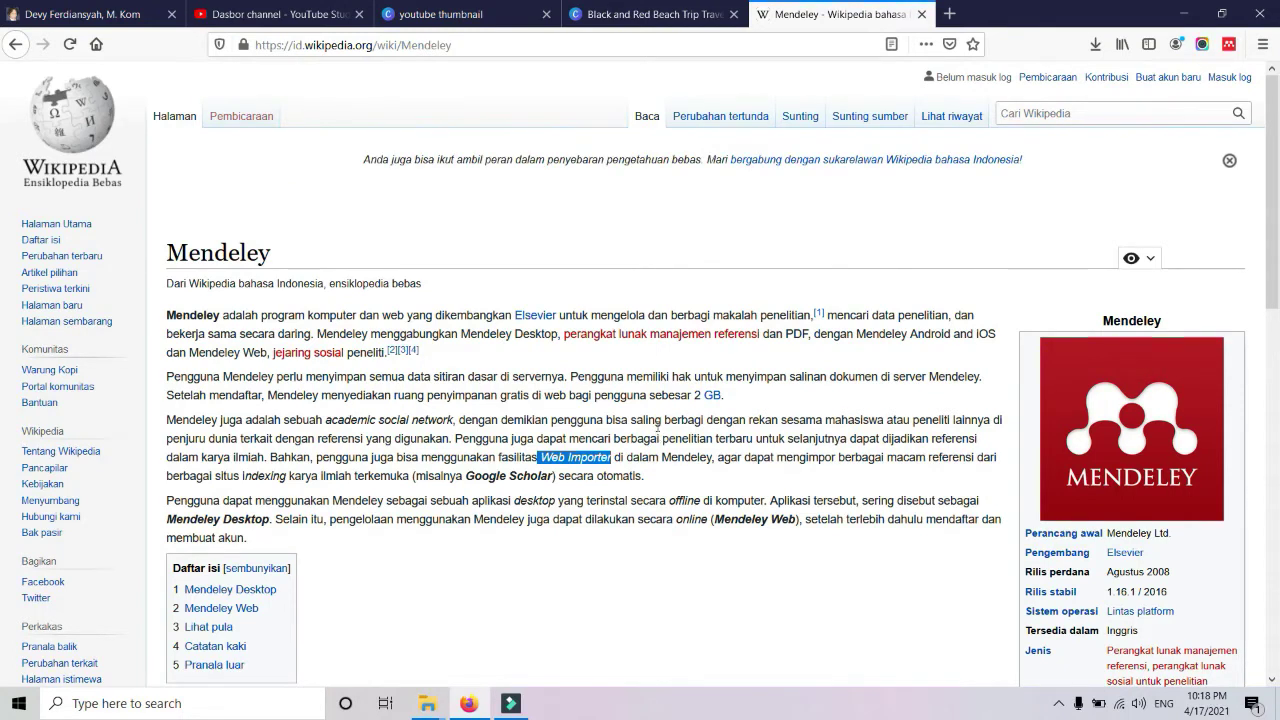
- Search the web for "mendeley" in a new tab and save the Windows installer from the Download Mendeley Desktop page
click(949, 14)
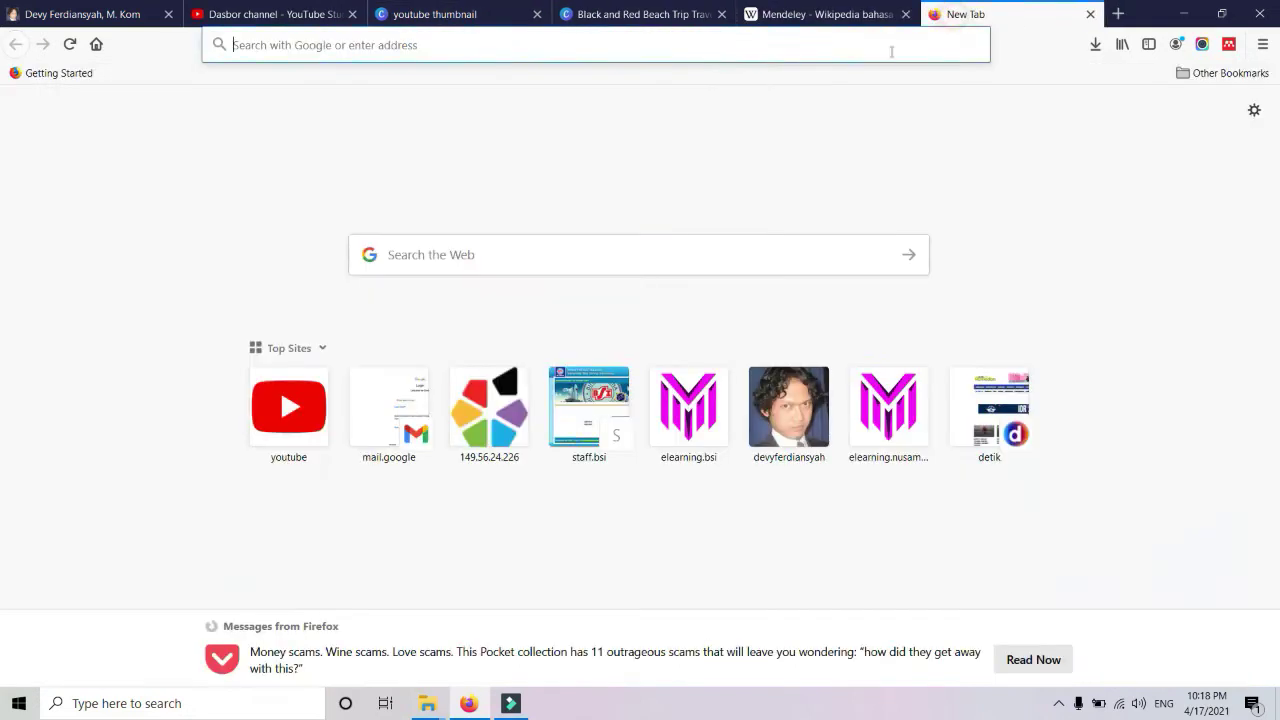
text(mendeley)
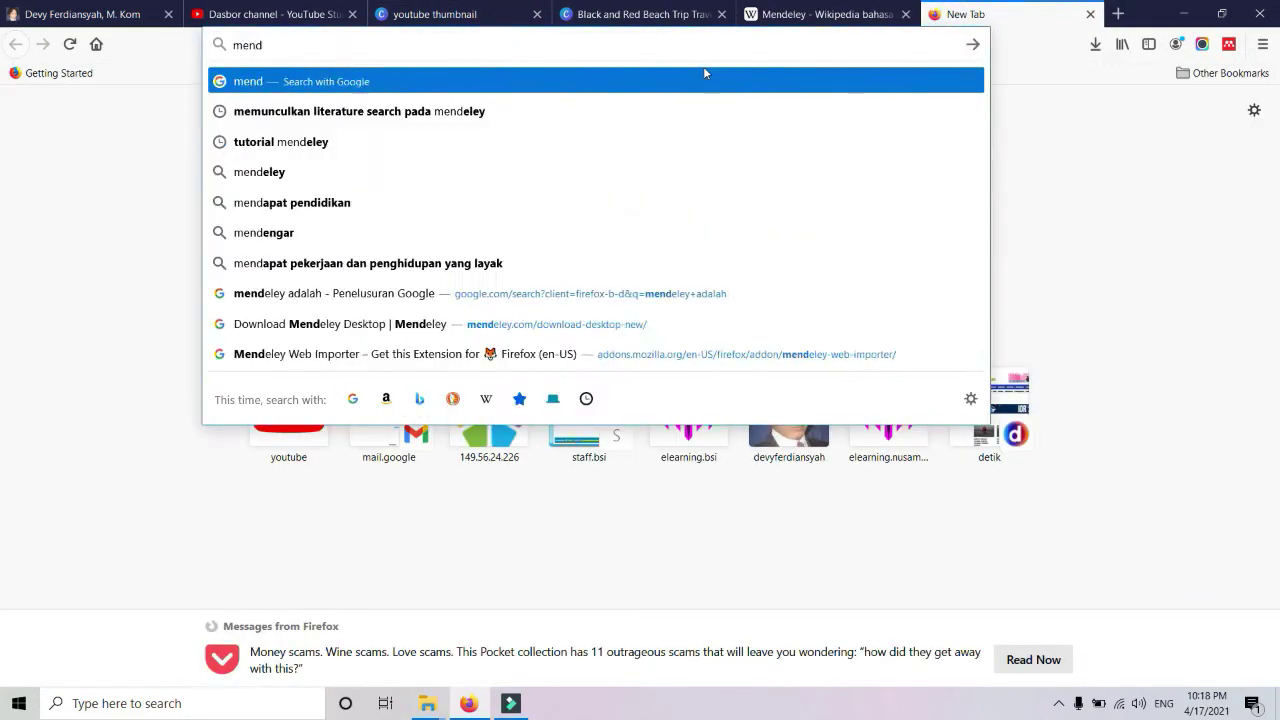
key(Return)
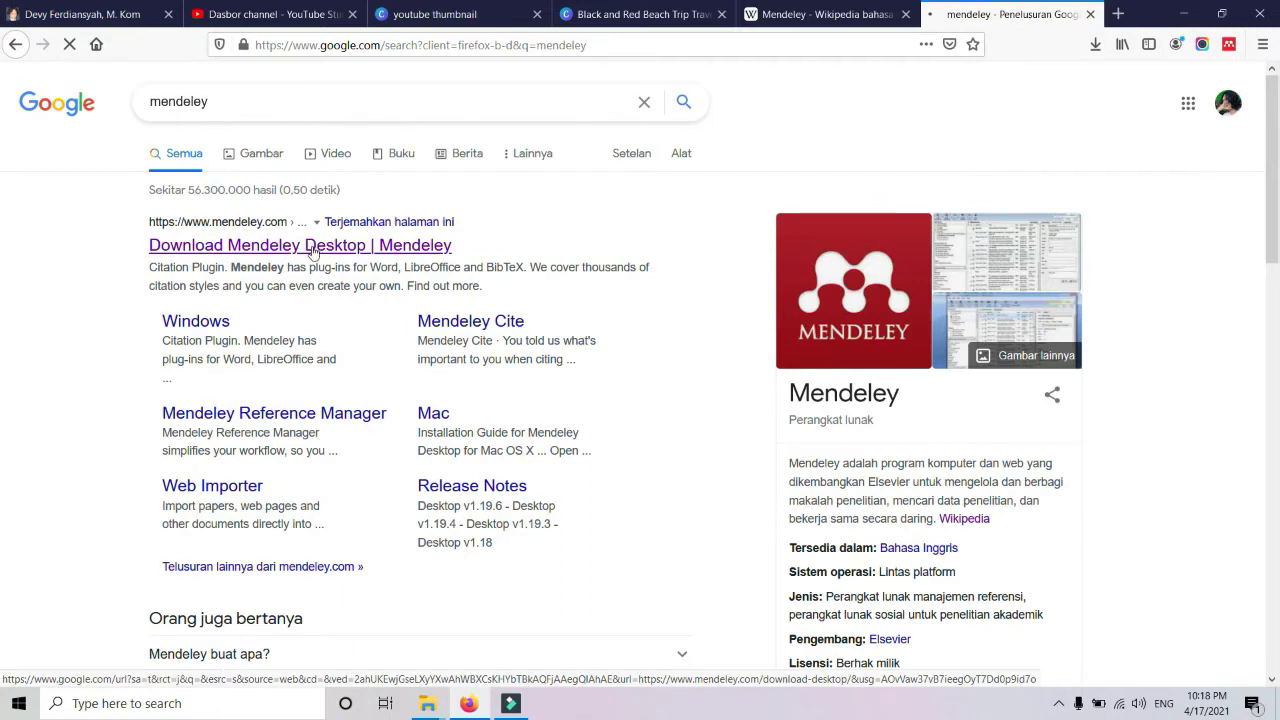
click(313, 248)
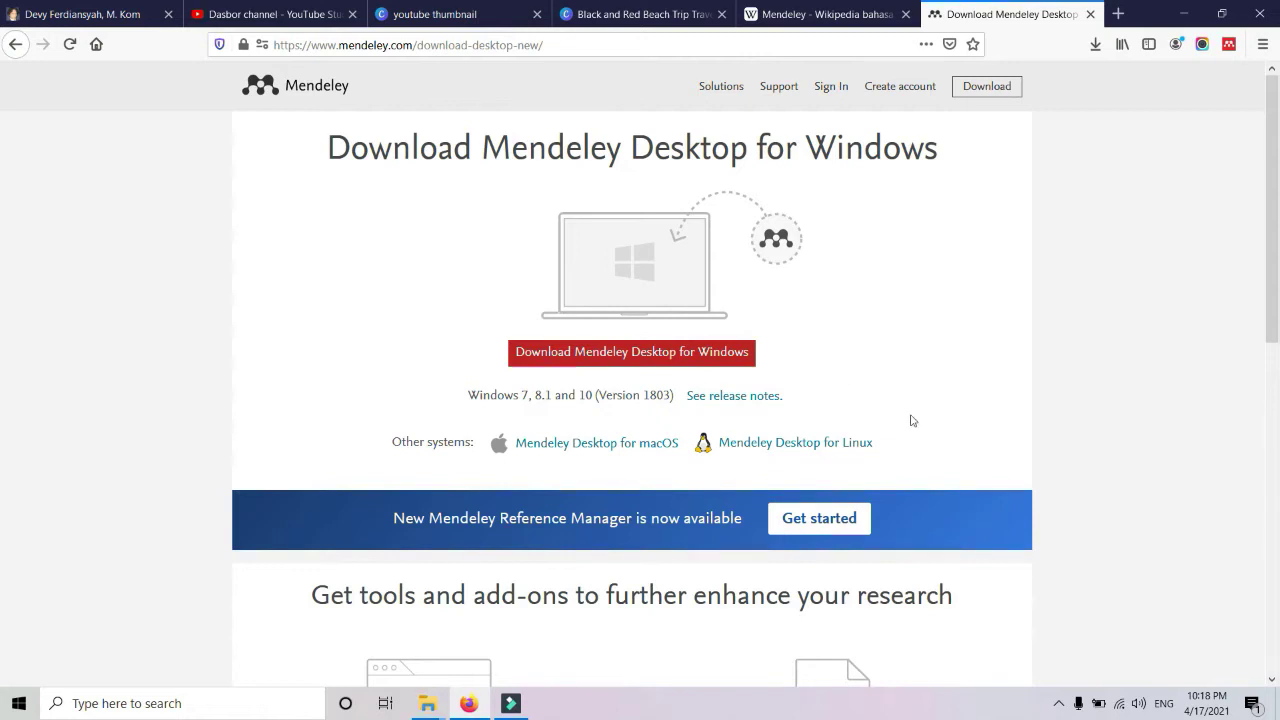
click(713, 358)
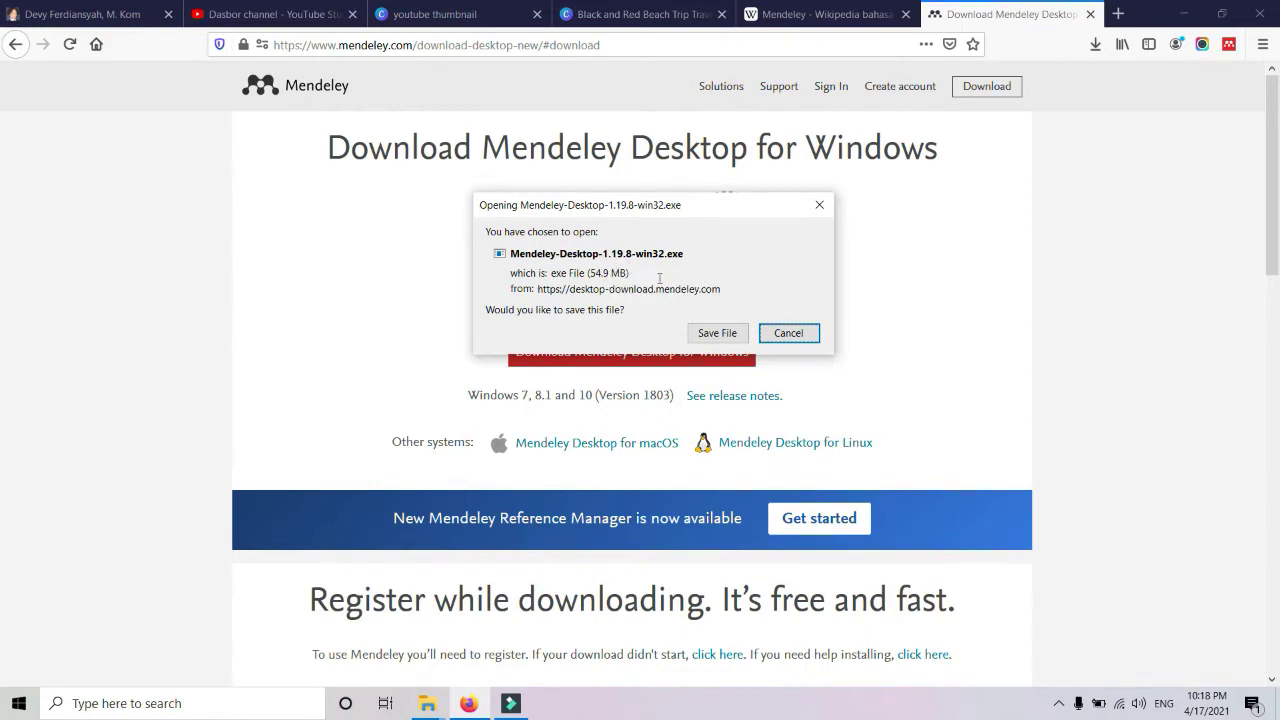
click(716, 336)
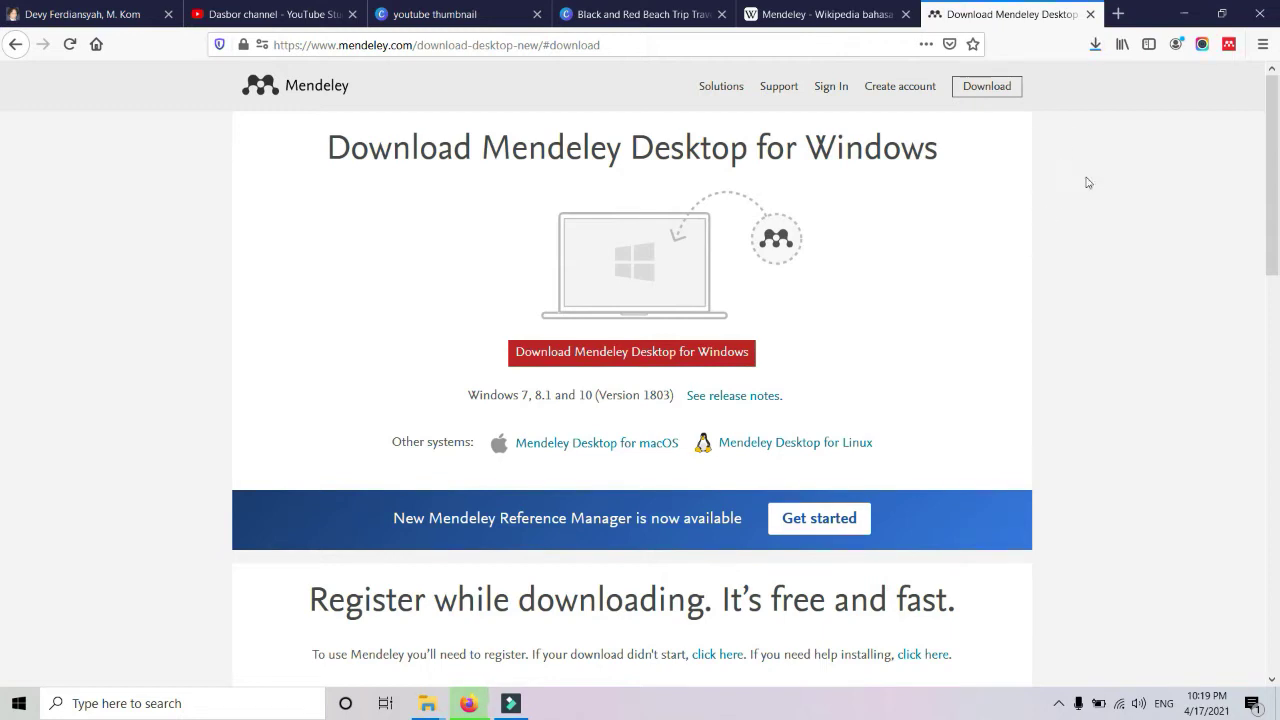
- Run the downloaded Mendeley-Desktop-1.19.8-win32.exe as administrator from the Downloads folder and minimize the folder window
click(1095, 45)
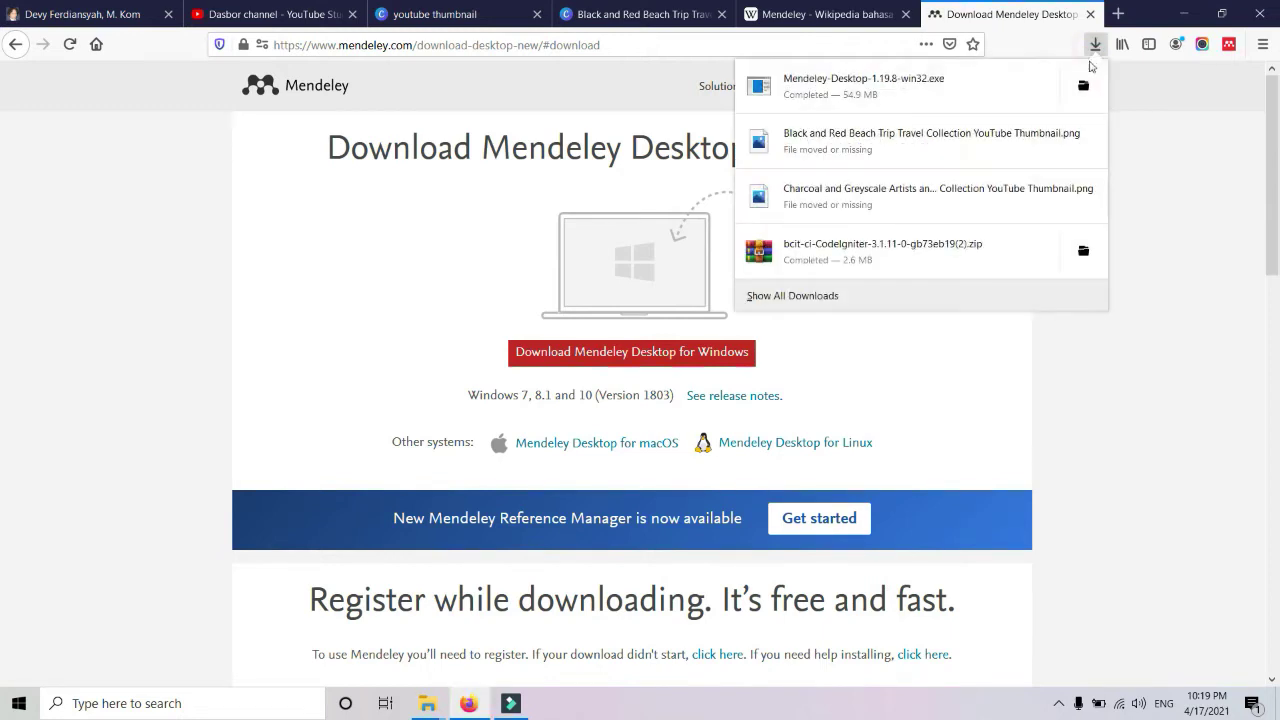
click(1083, 88)
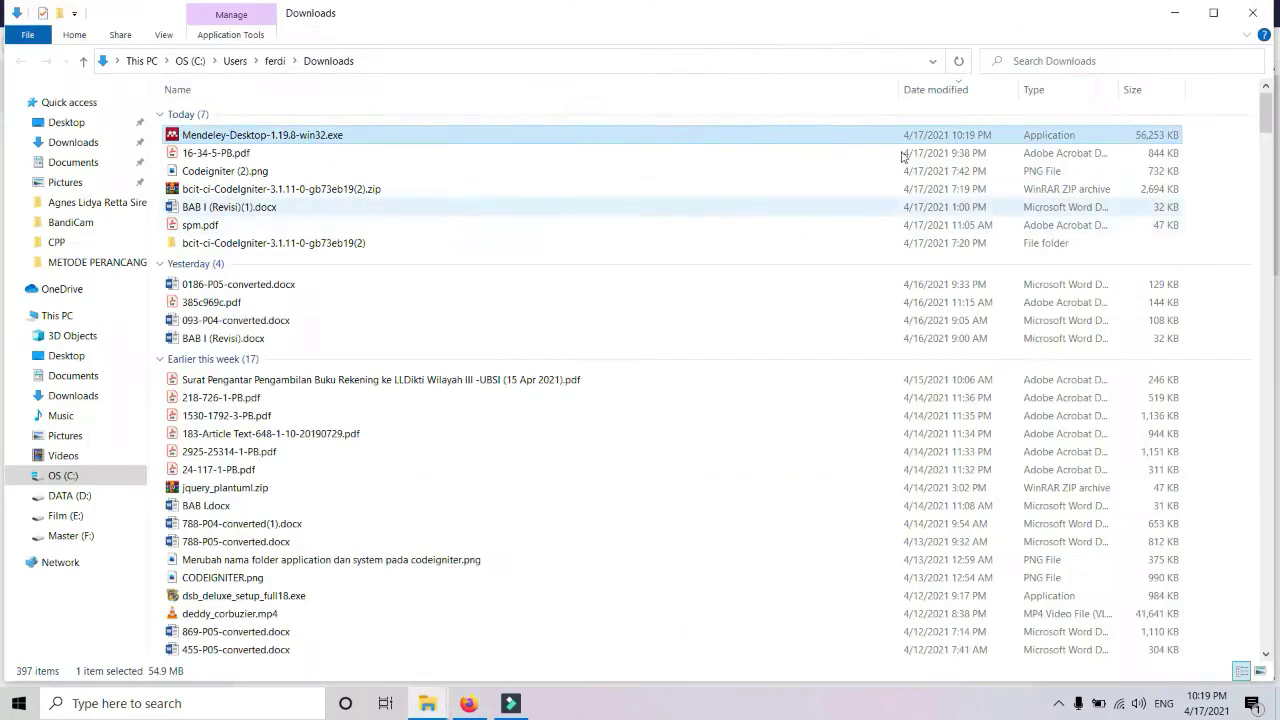
right_click(247, 139)
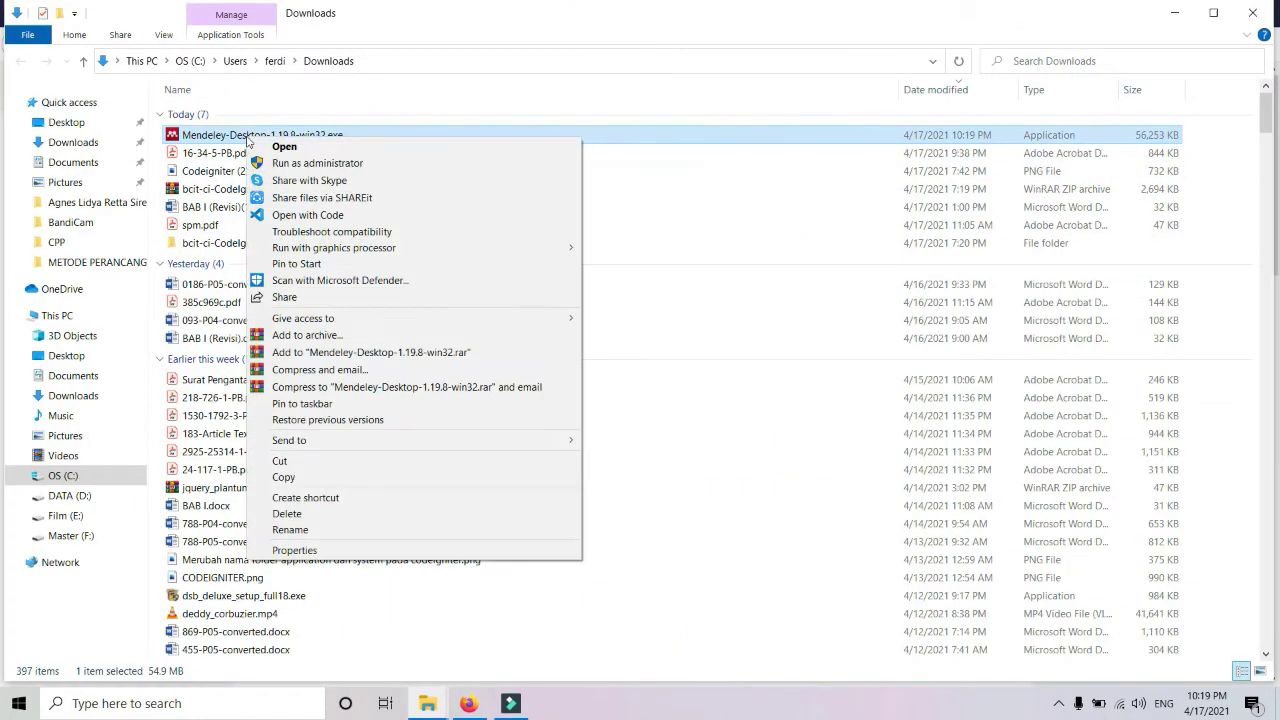
click(292, 164)
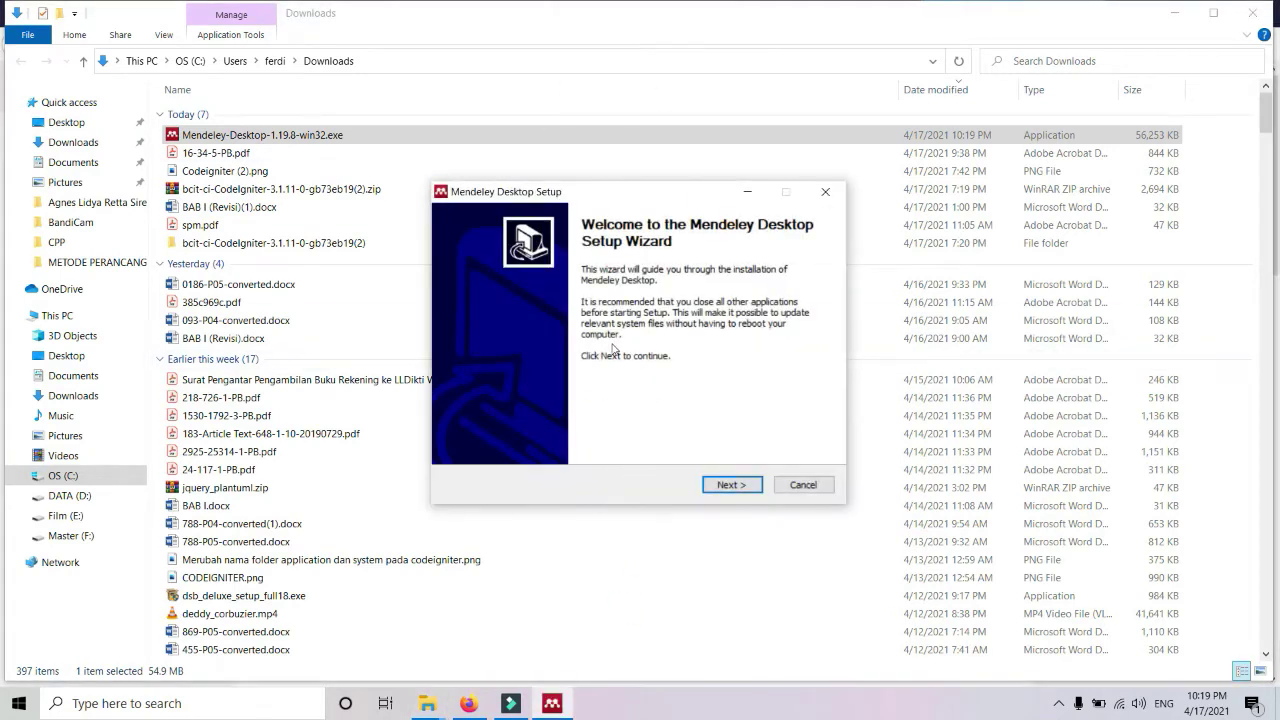
click(1177, 12)
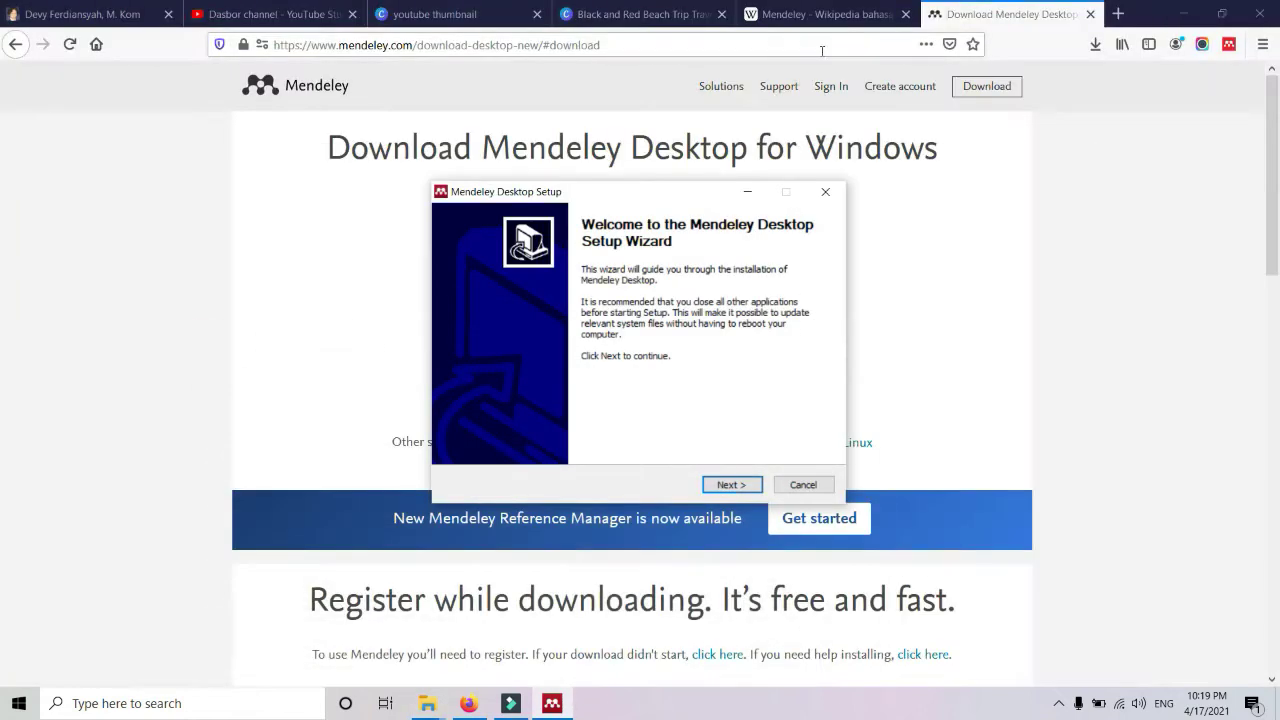
- Accept the license agreement, install Mendeley Desktop with the default destination and Start Menu folder, and finish with Run Mendeley Desktop enabled
click(719, 484)
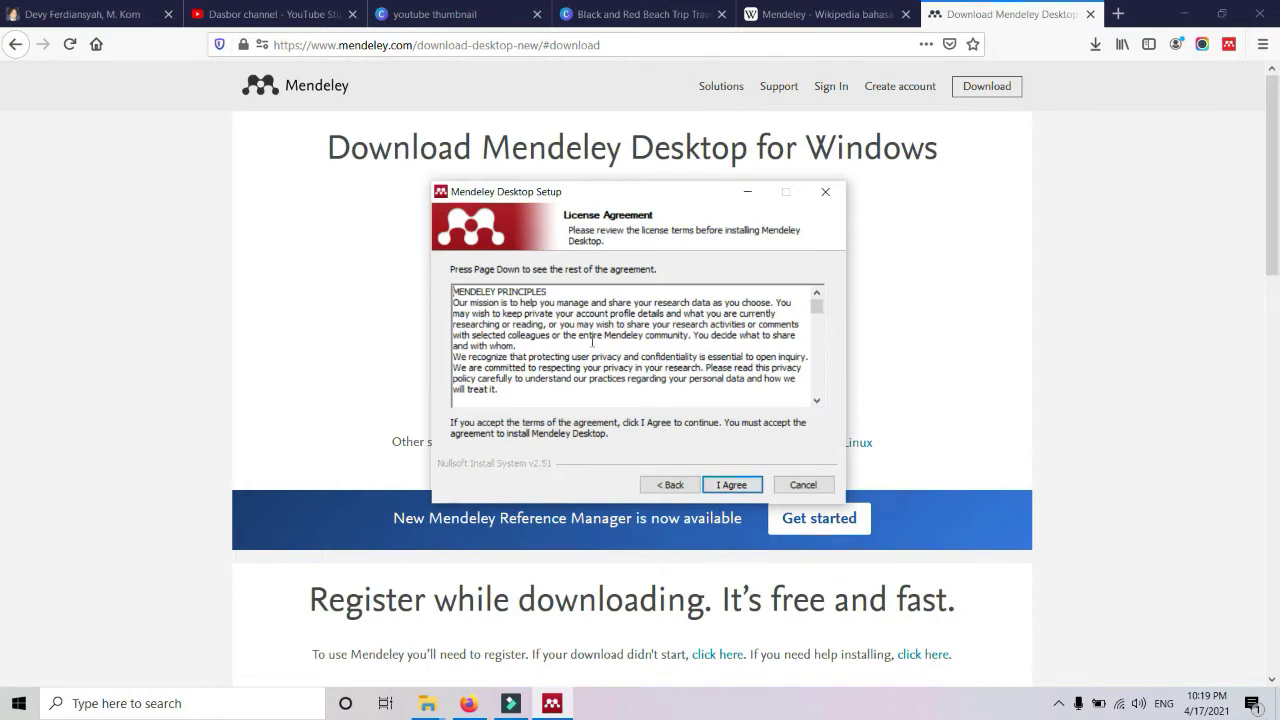
click(733, 484)
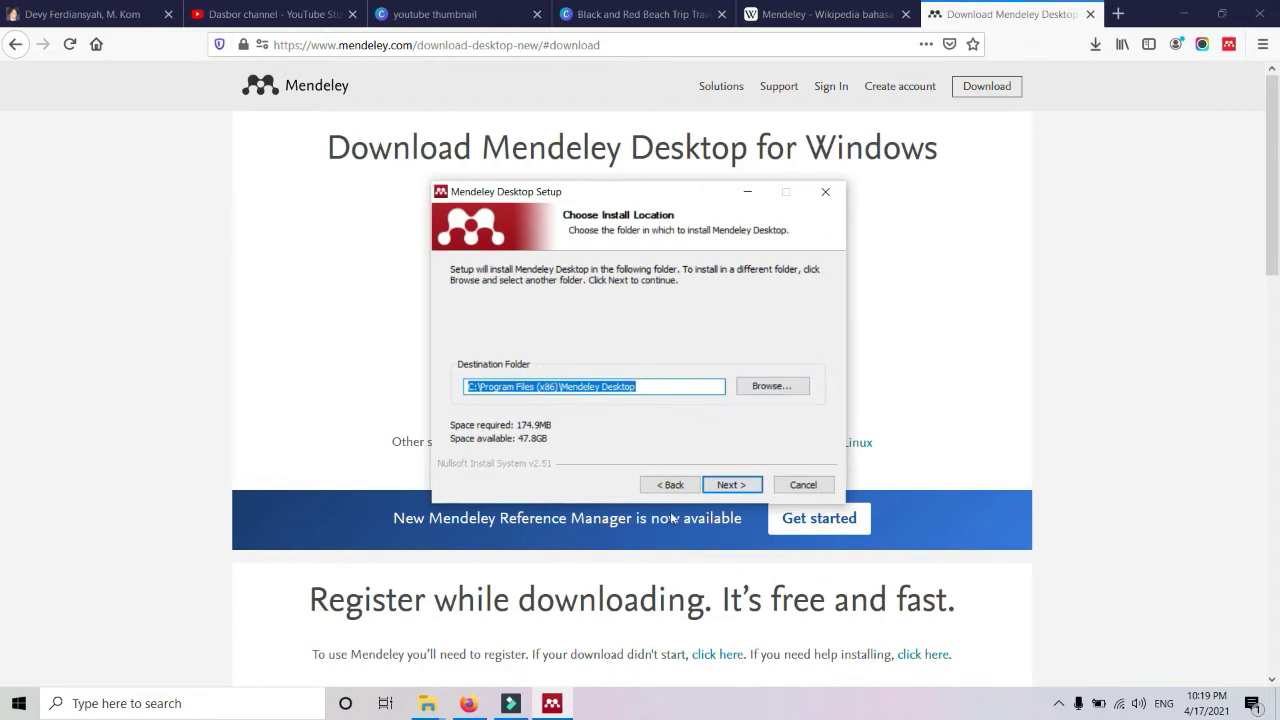
click(731, 485)
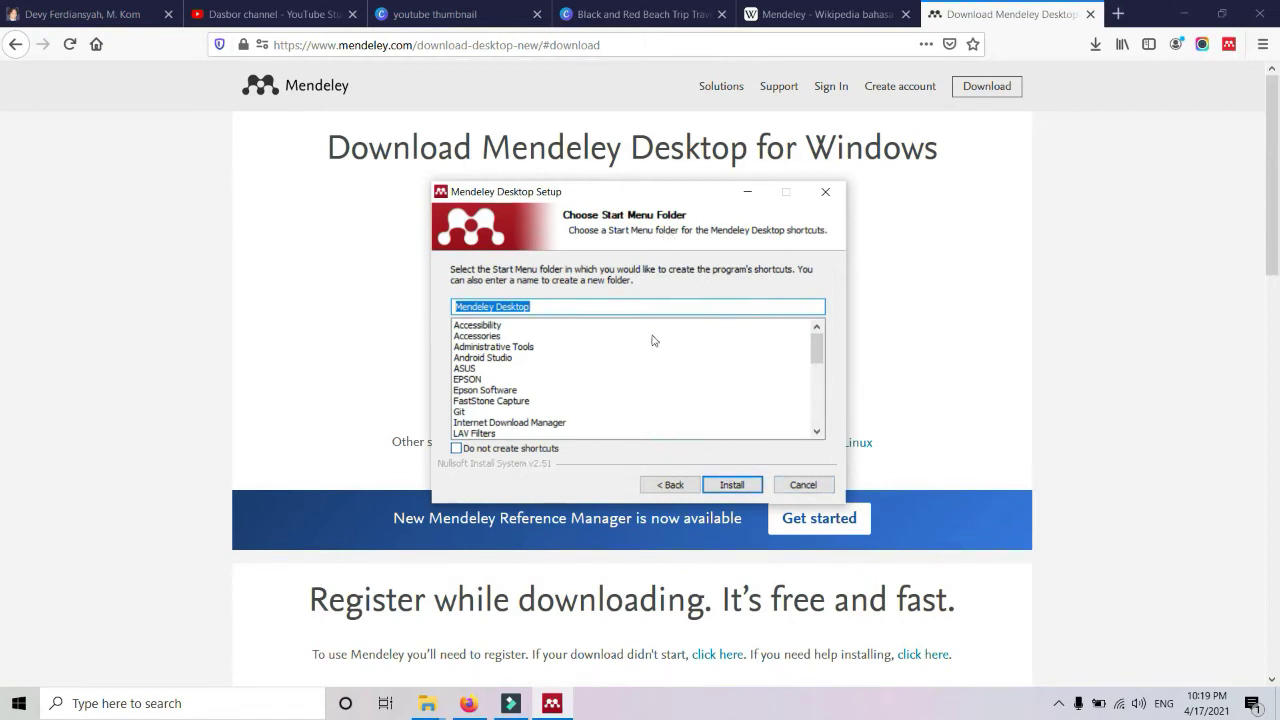
click(733, 485)
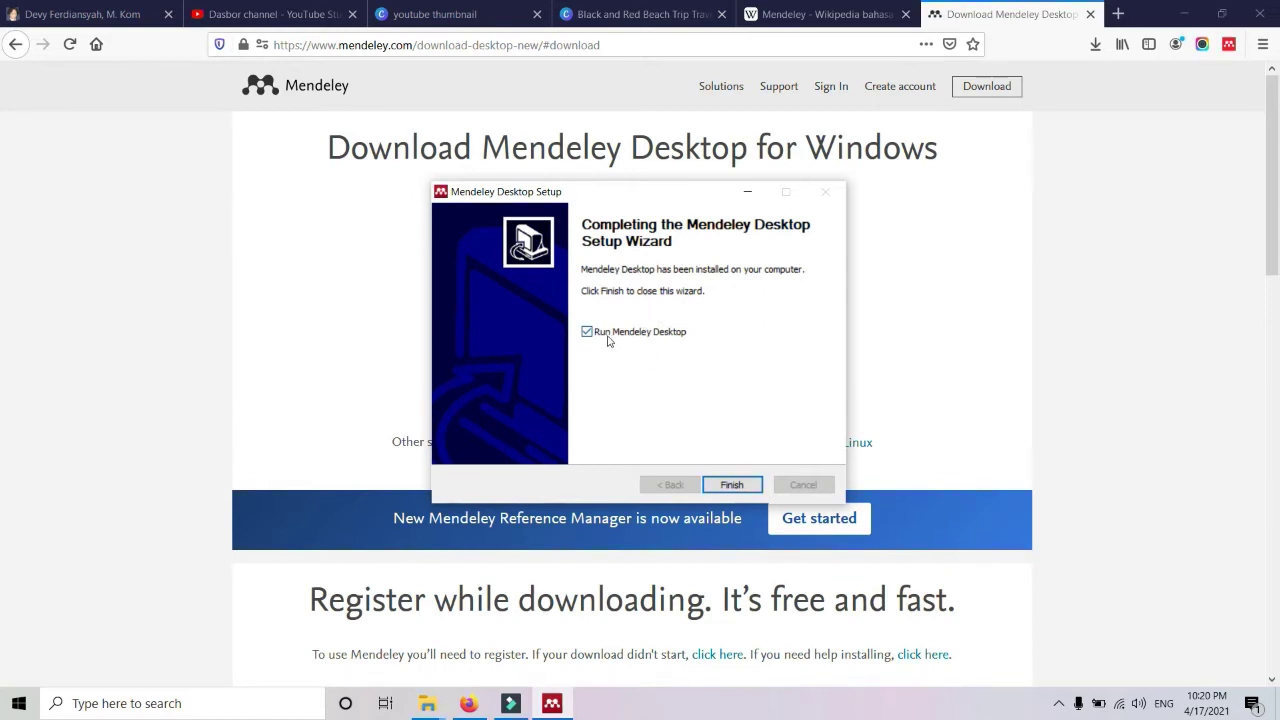
click(732, 485)
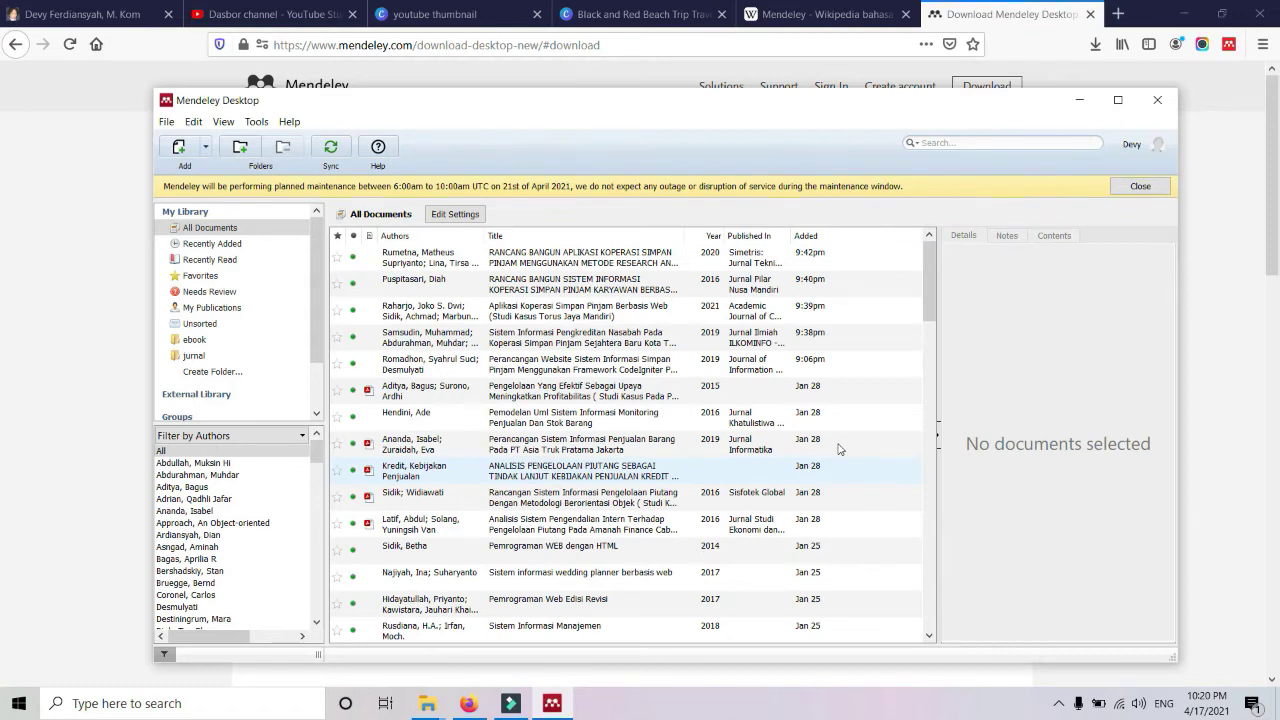
- Sign out of the current account in Mendeley Desktop and move the welcome dialog slightly higher on the screen
click(1135, 148)
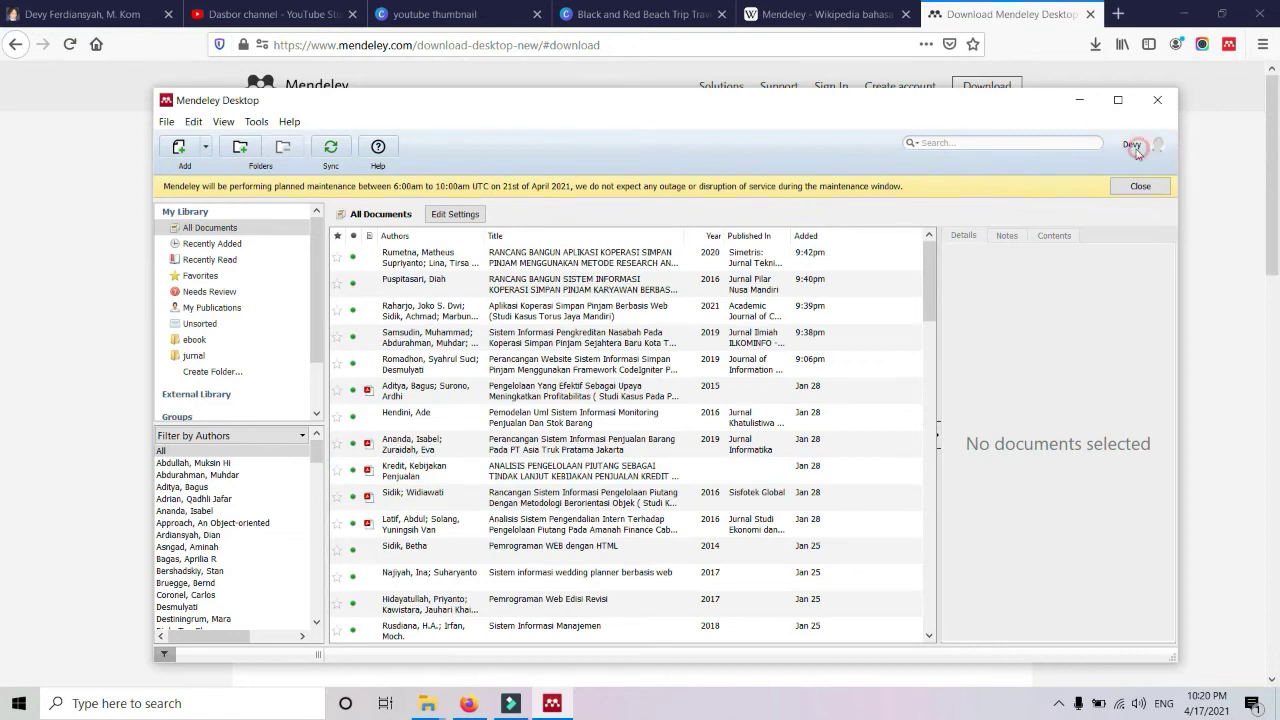
click(168, 124)
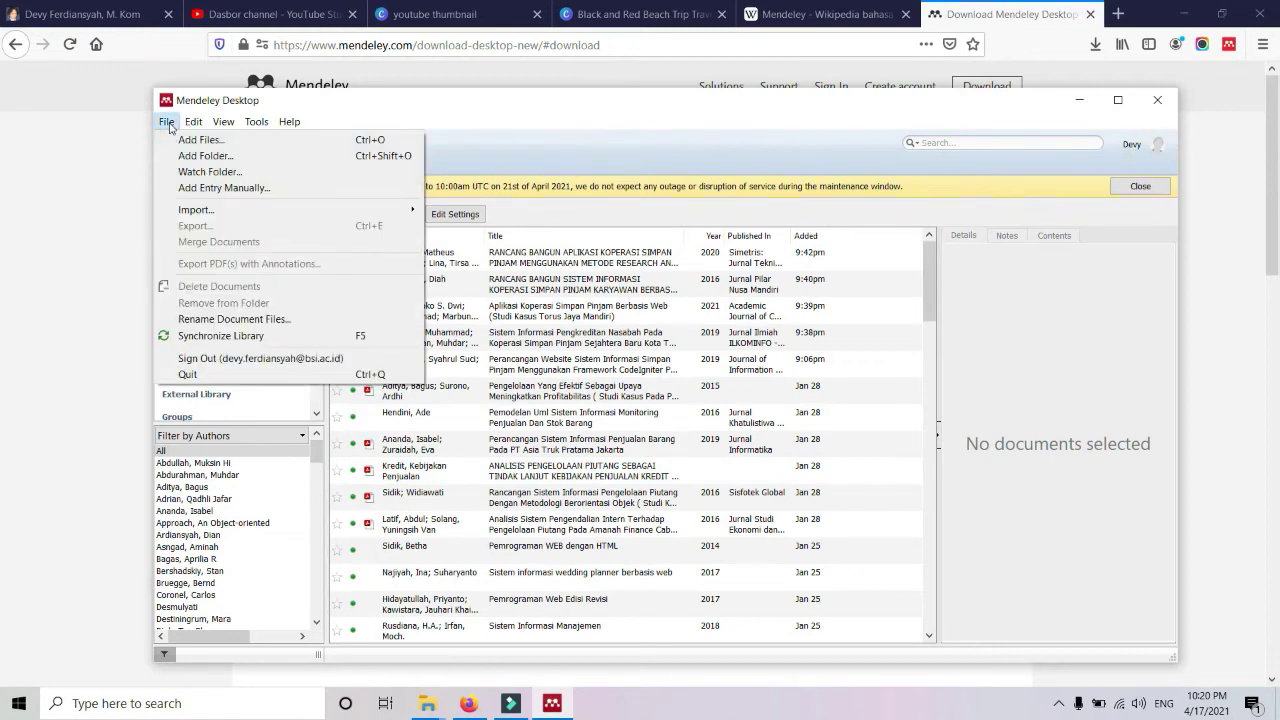
click(240, 358)
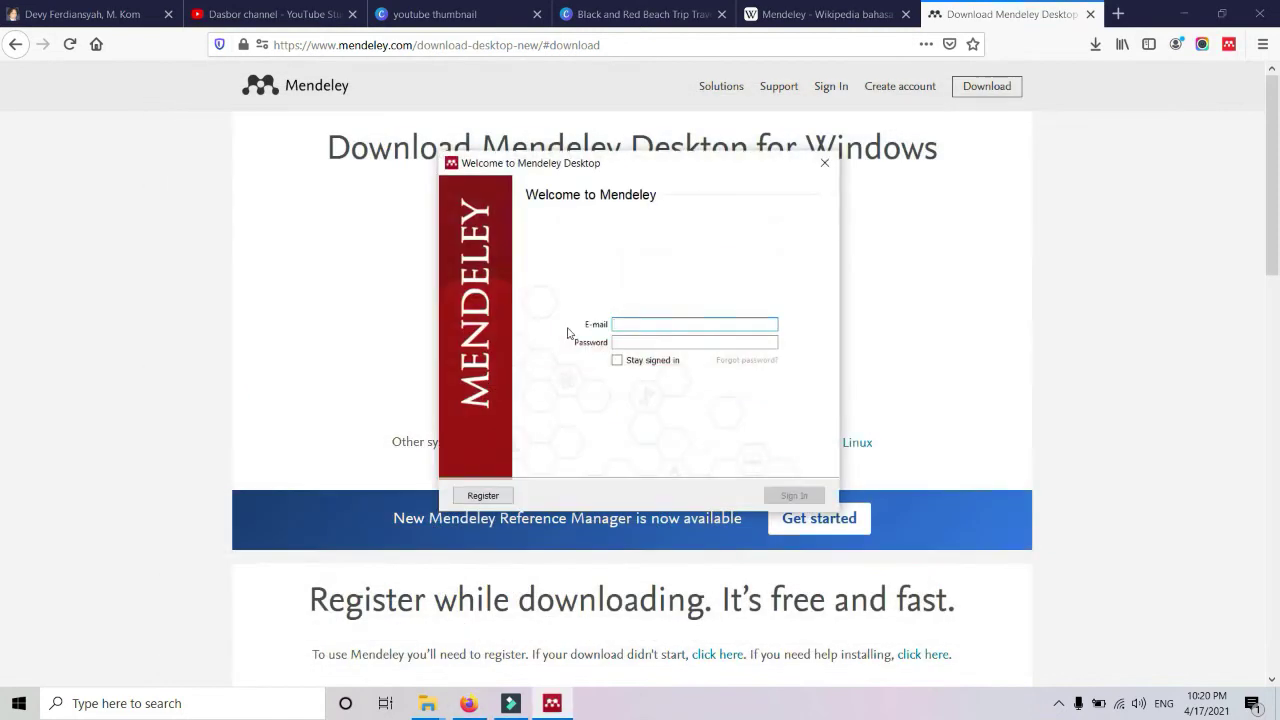
mouse_move(529, 163)
mouse_down()
mouse_move(475, 164)
mouse_move(538, 149)
mouse_up()
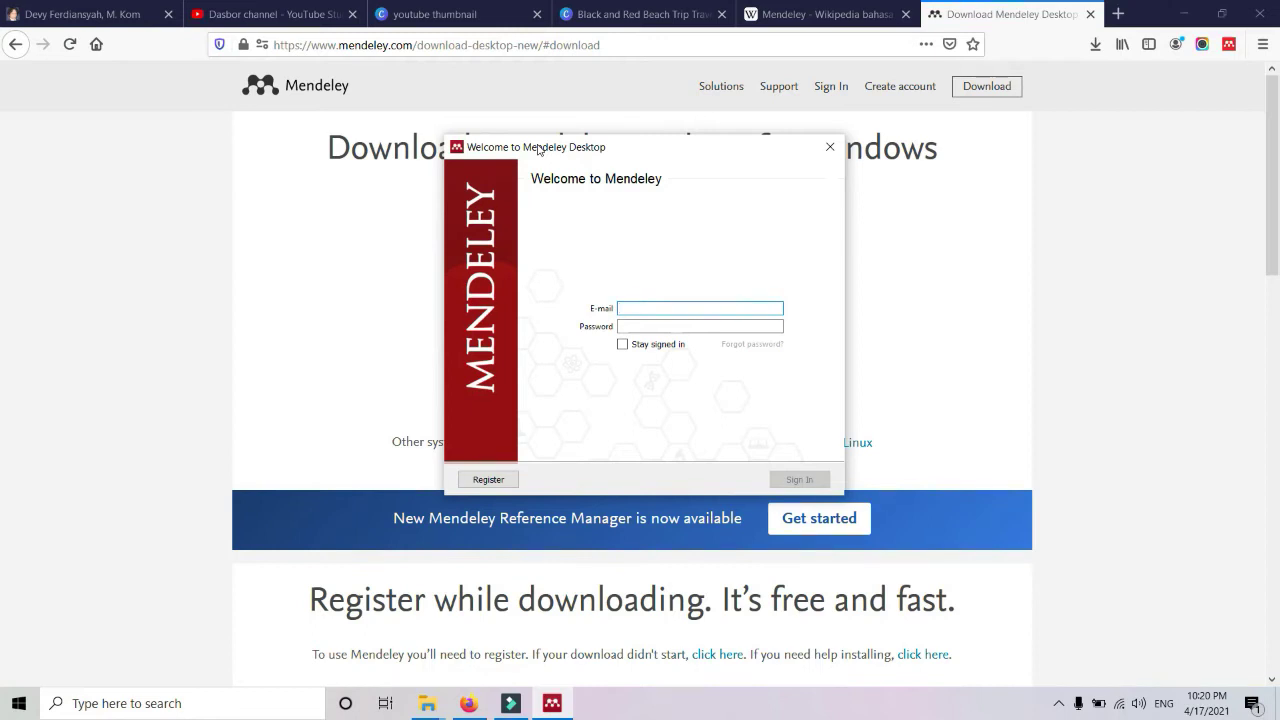
drag(540, 148, 542, 145)
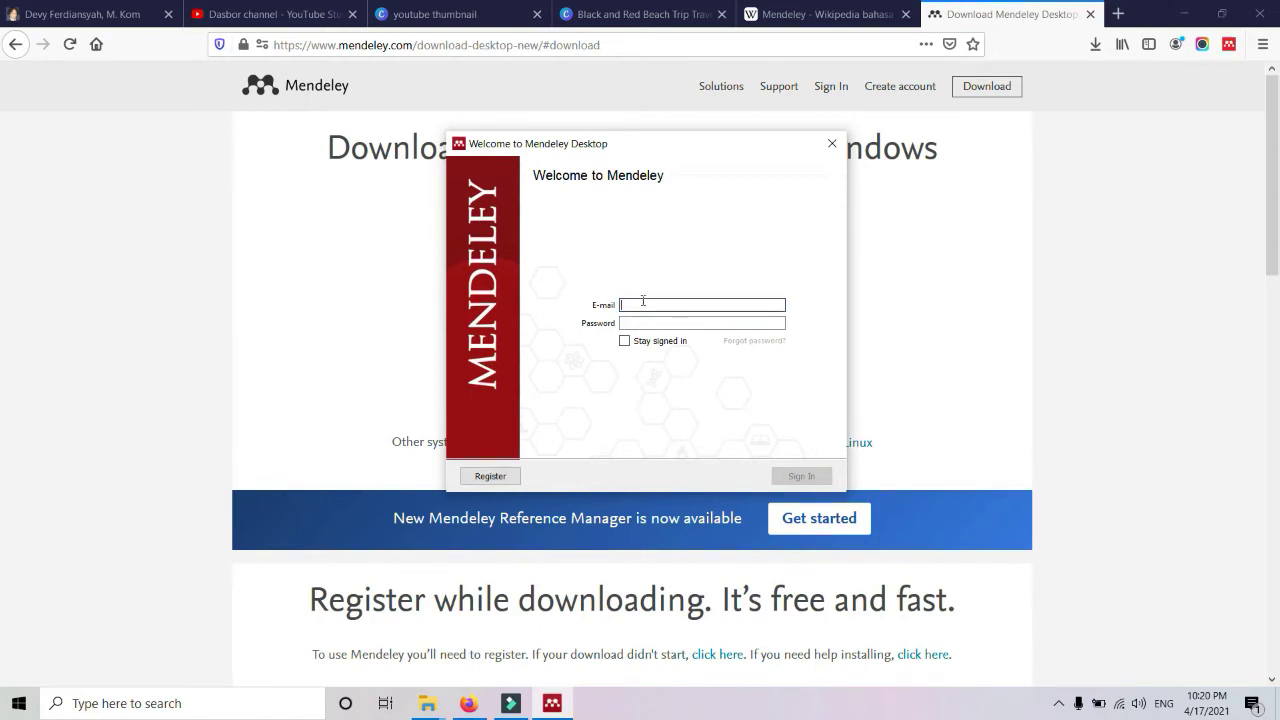
- Open Mendeley registration in the browser from the welcome dialog and sign out of the account on the website
click(488, 476)
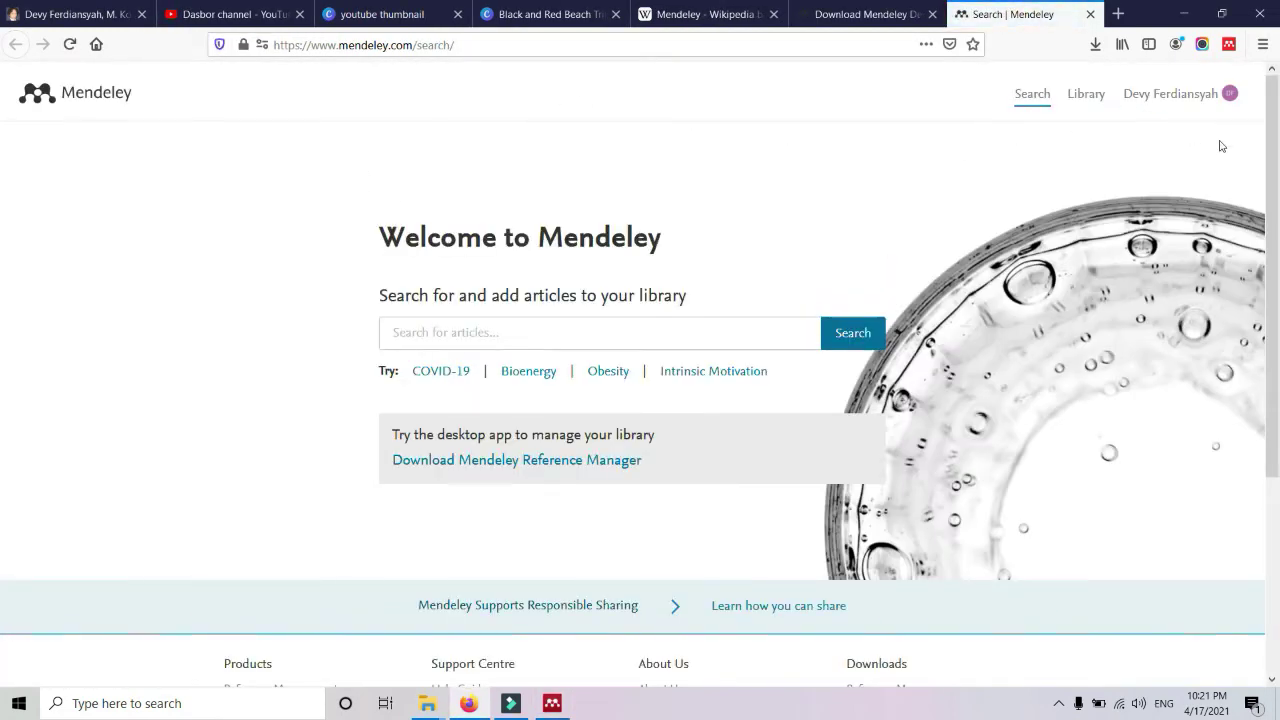
click(1211, 106)
click(1145, 244)
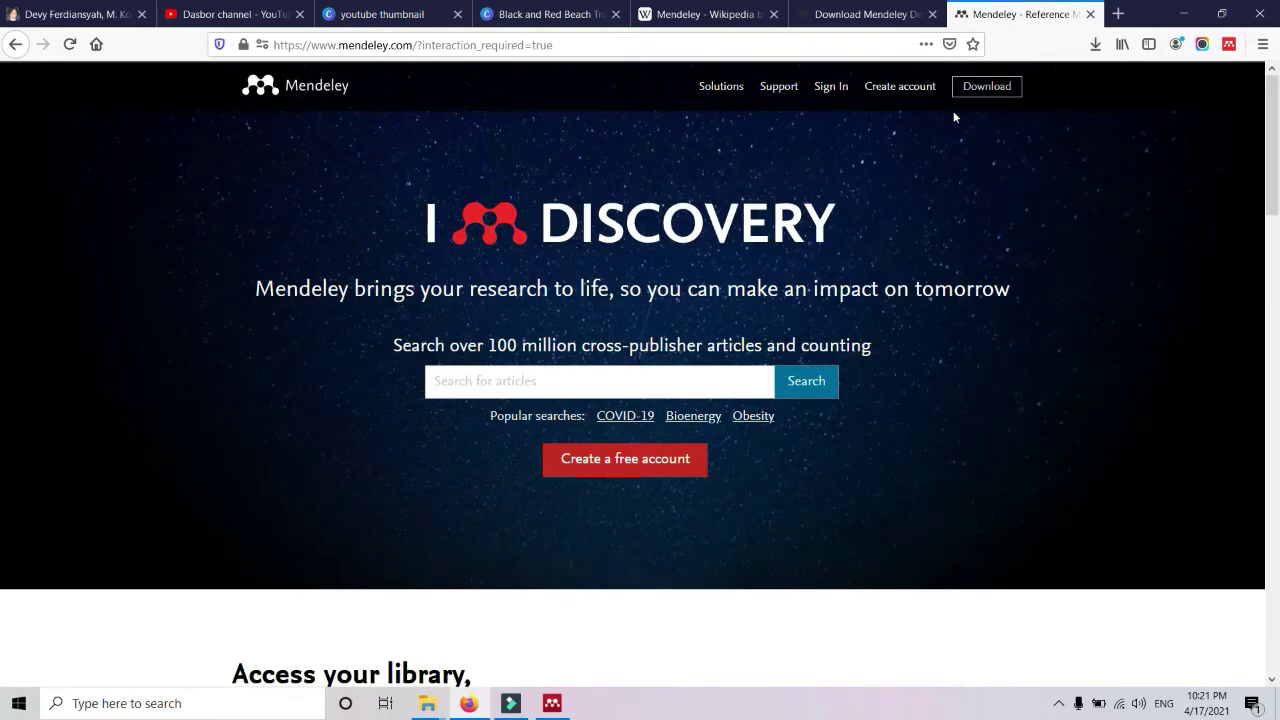
- View the account creation page on the website, choose to use a different account, and close the e-mail form
click(912, 88)
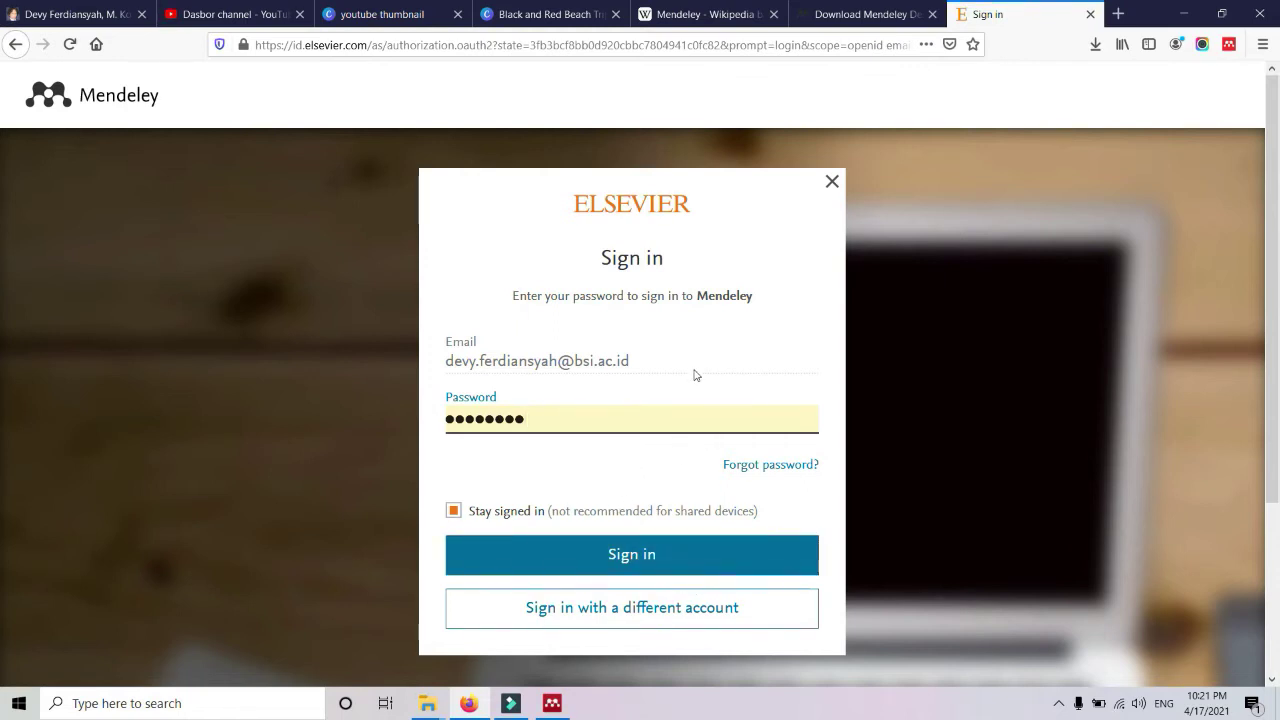
click(608, 622)
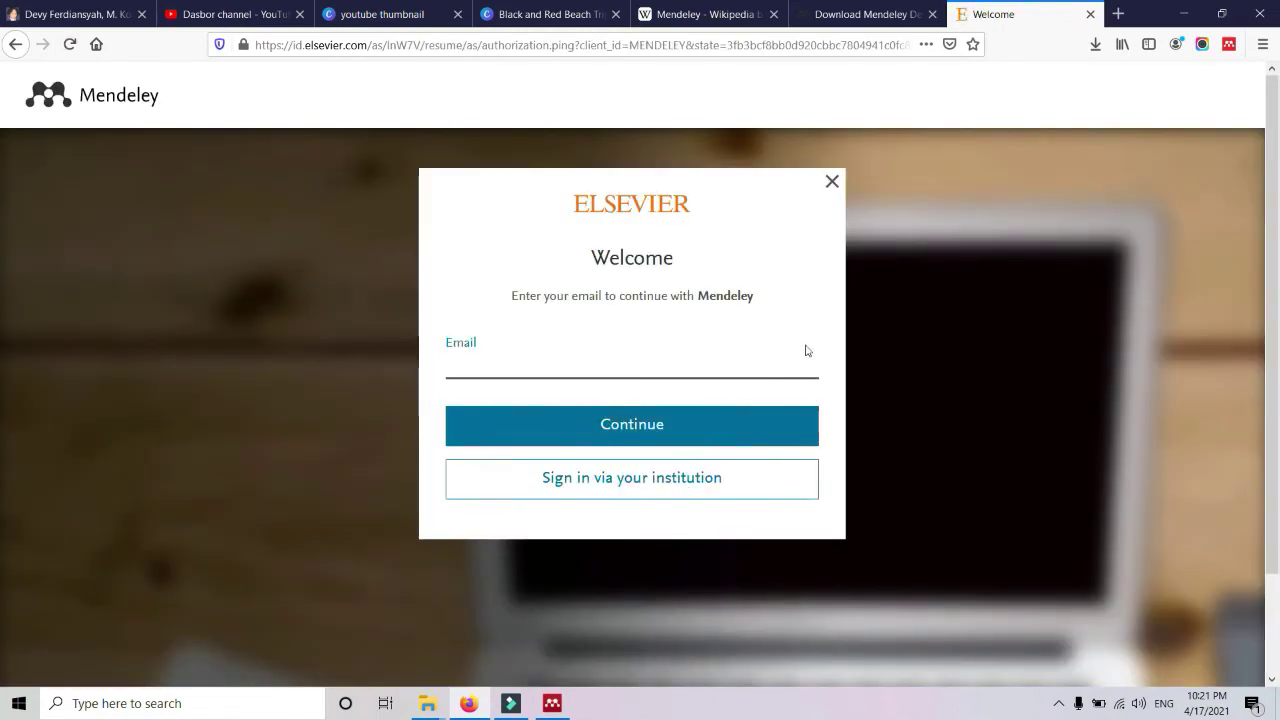
click(832, 185)
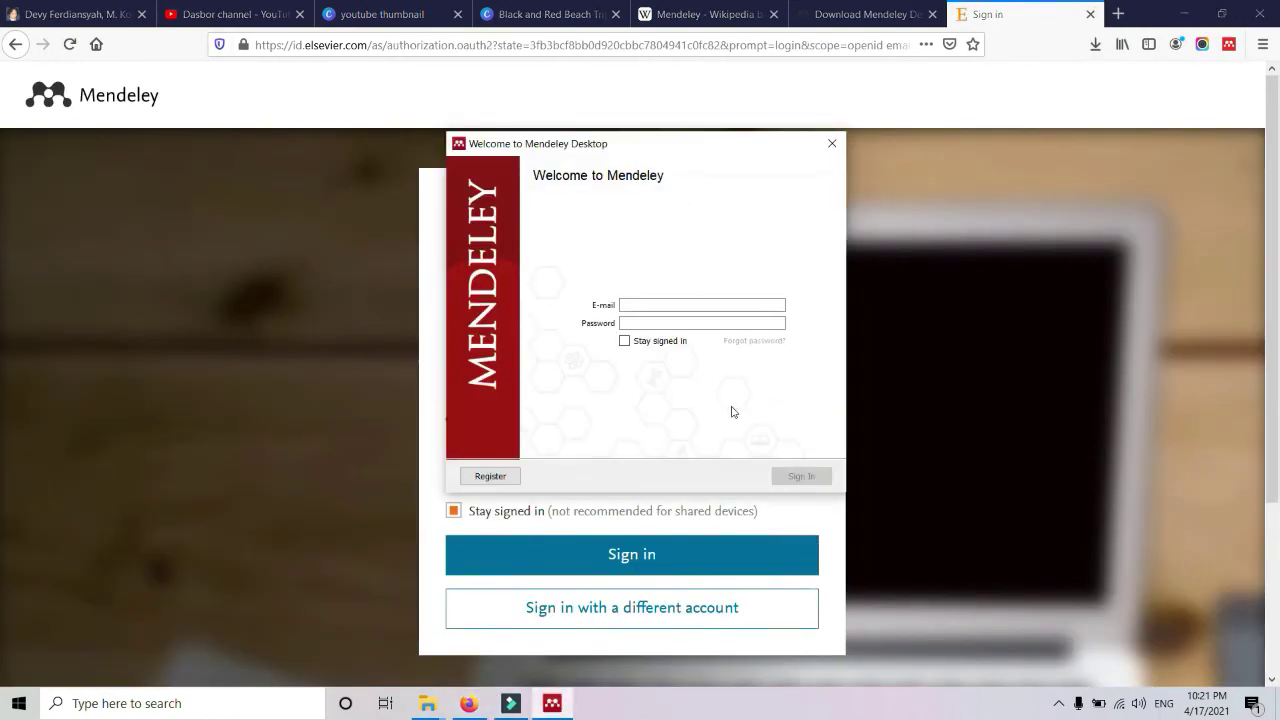
- Sign in to Mendeley Desktop with the account e-mail and password, and enable Stay signed in
click(664, 307)
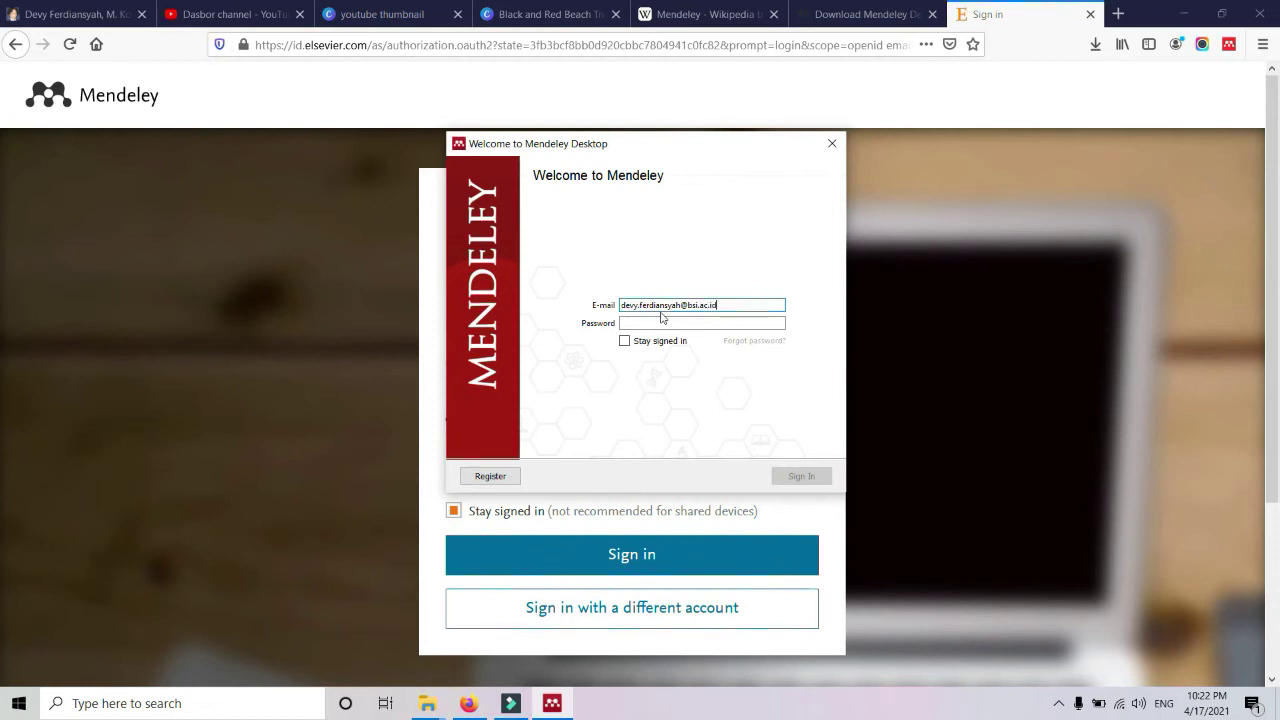
click(661, 318)
text(*)
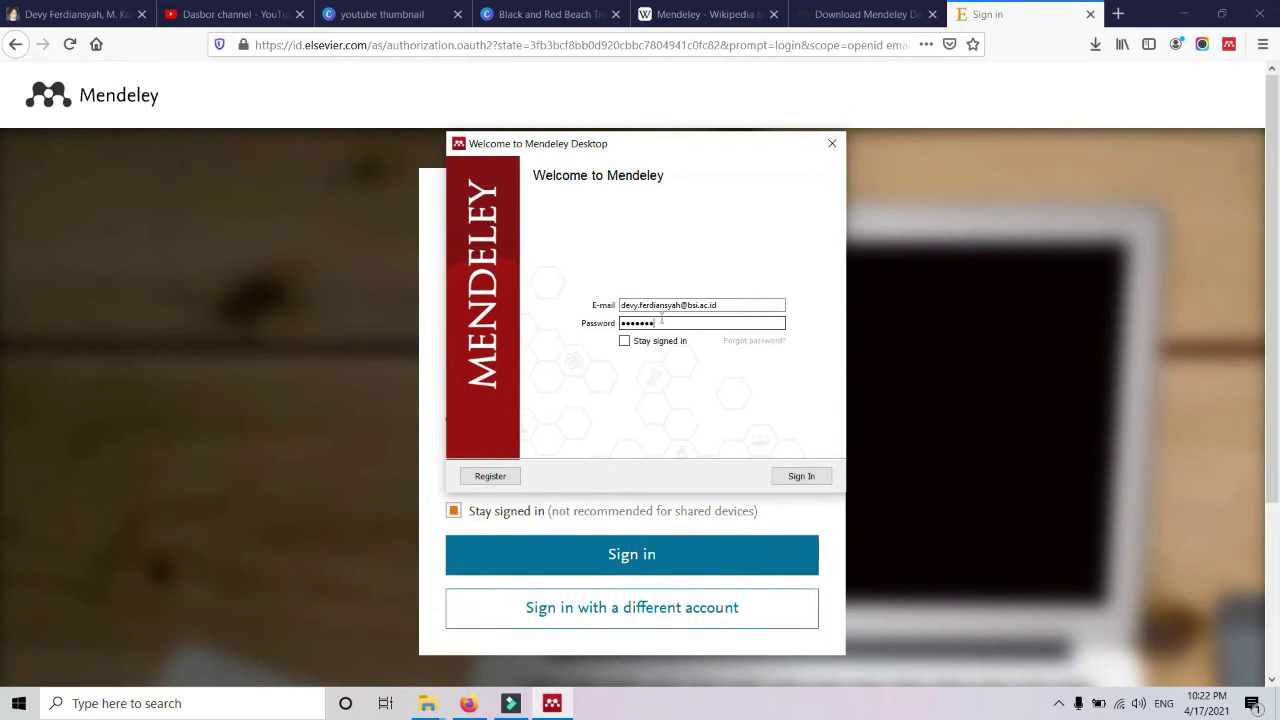
click(637, 343)
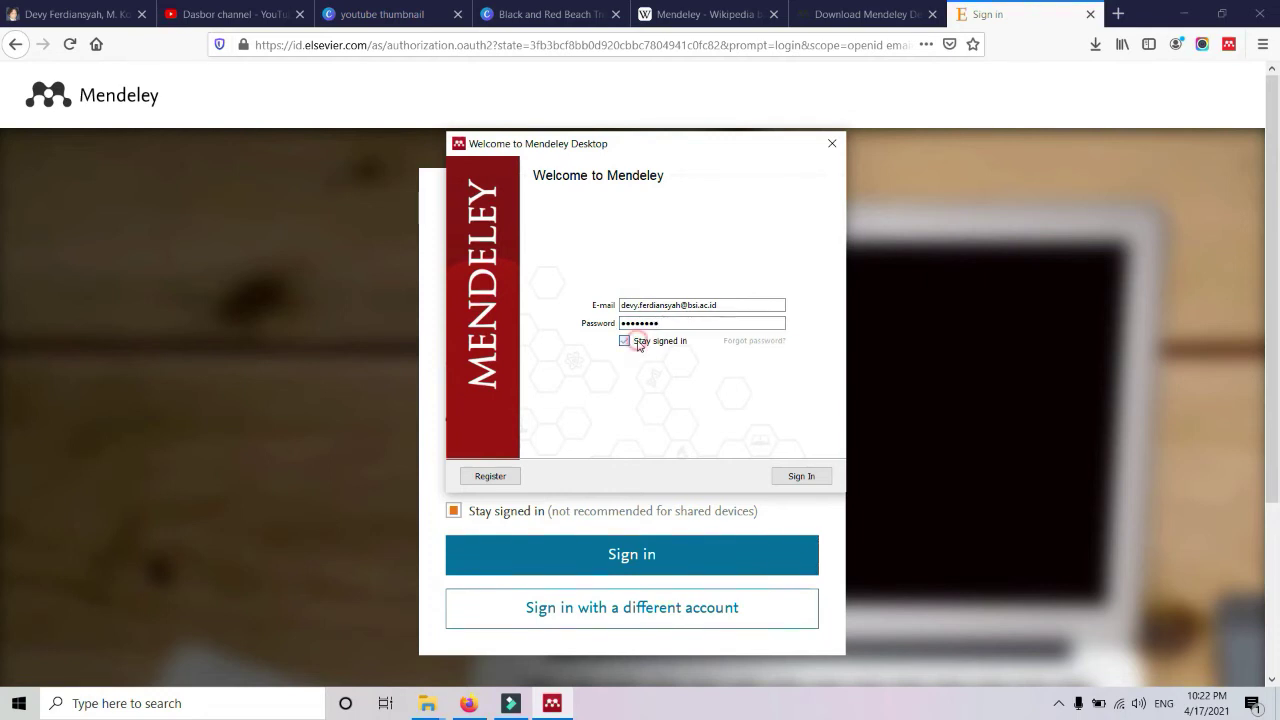
click(791, 476)
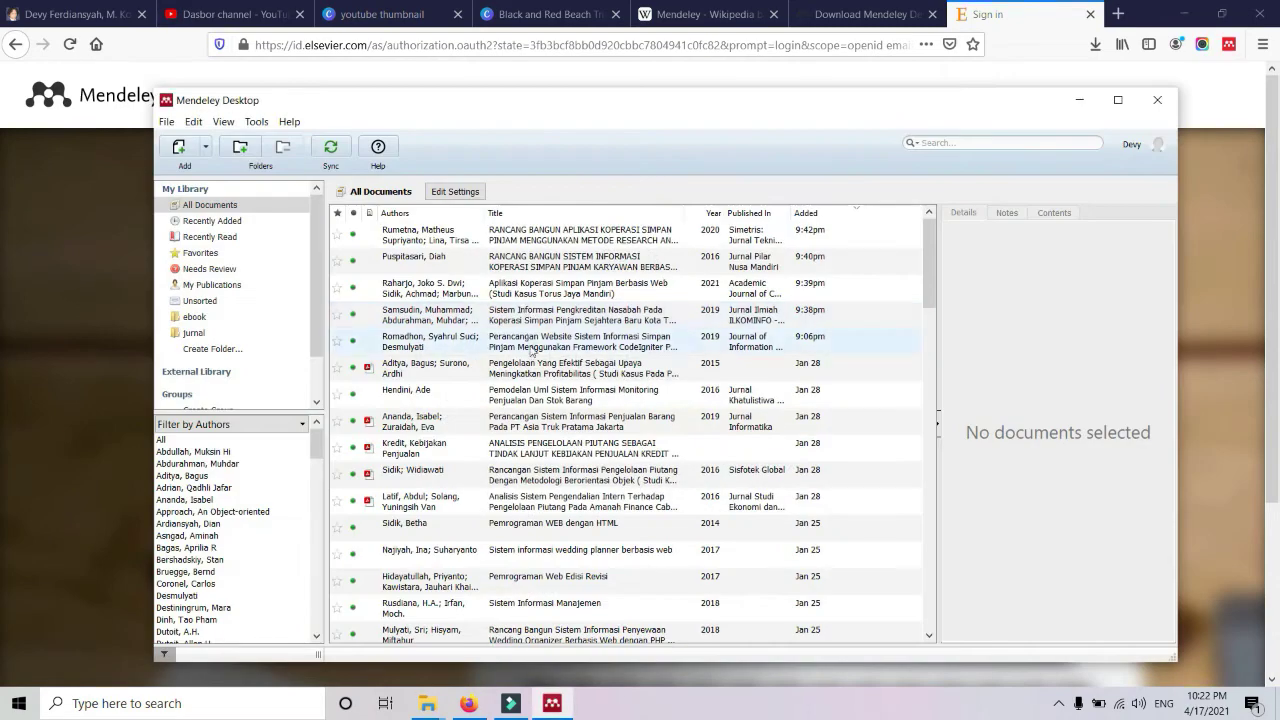
- Move the Mendeley Desktop window aside, dismiss the planned maintenance notice, and view the available tools without choosing one
drag(368, 106, 275, 96)
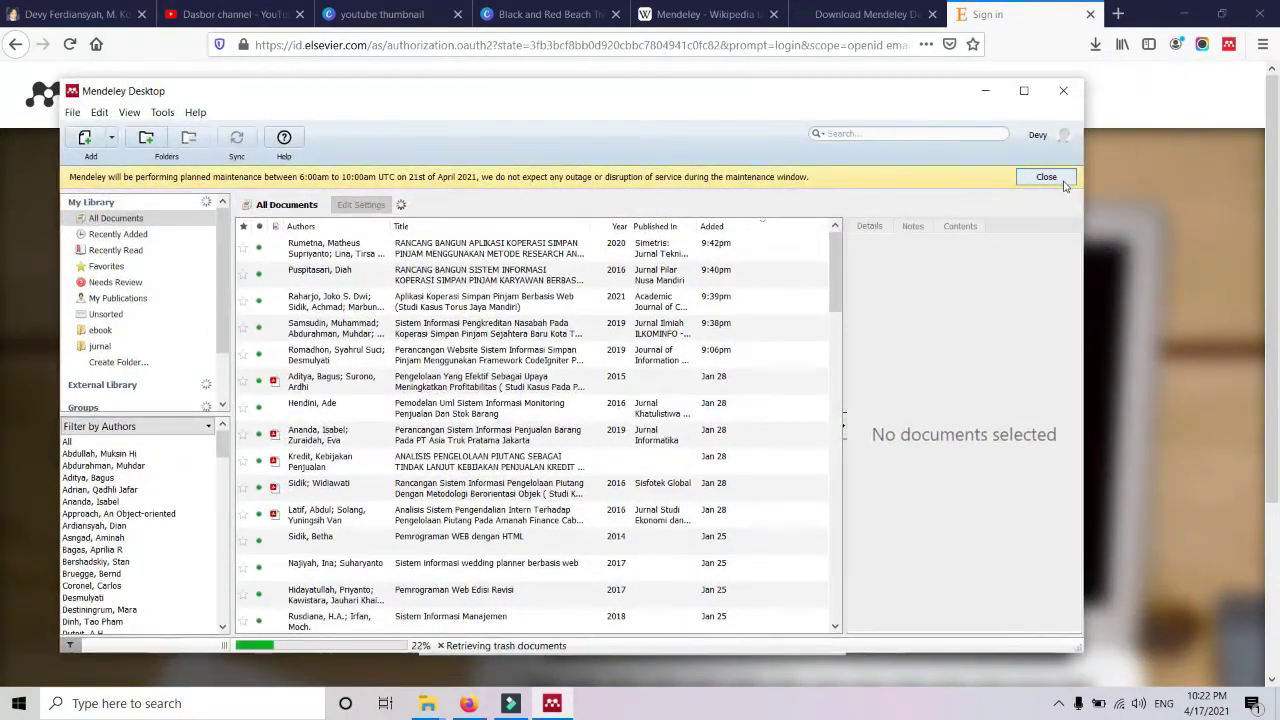
click(1046, 176)
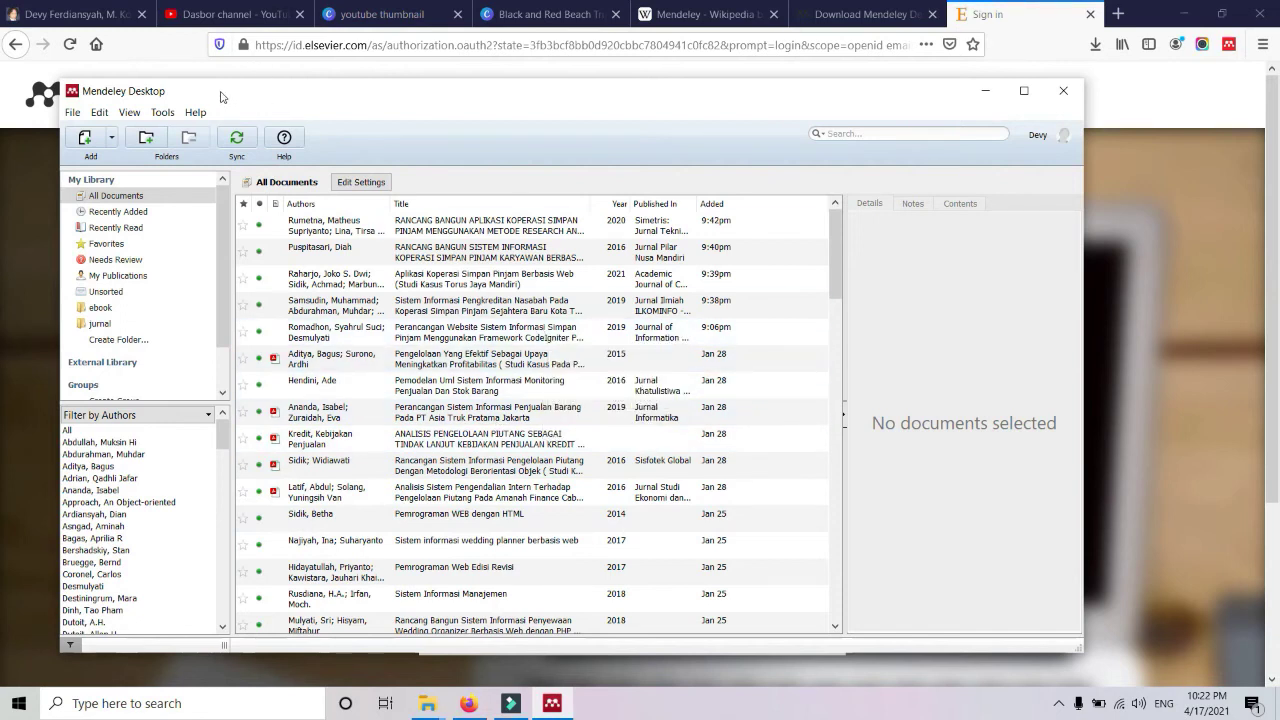
click(162, 112)
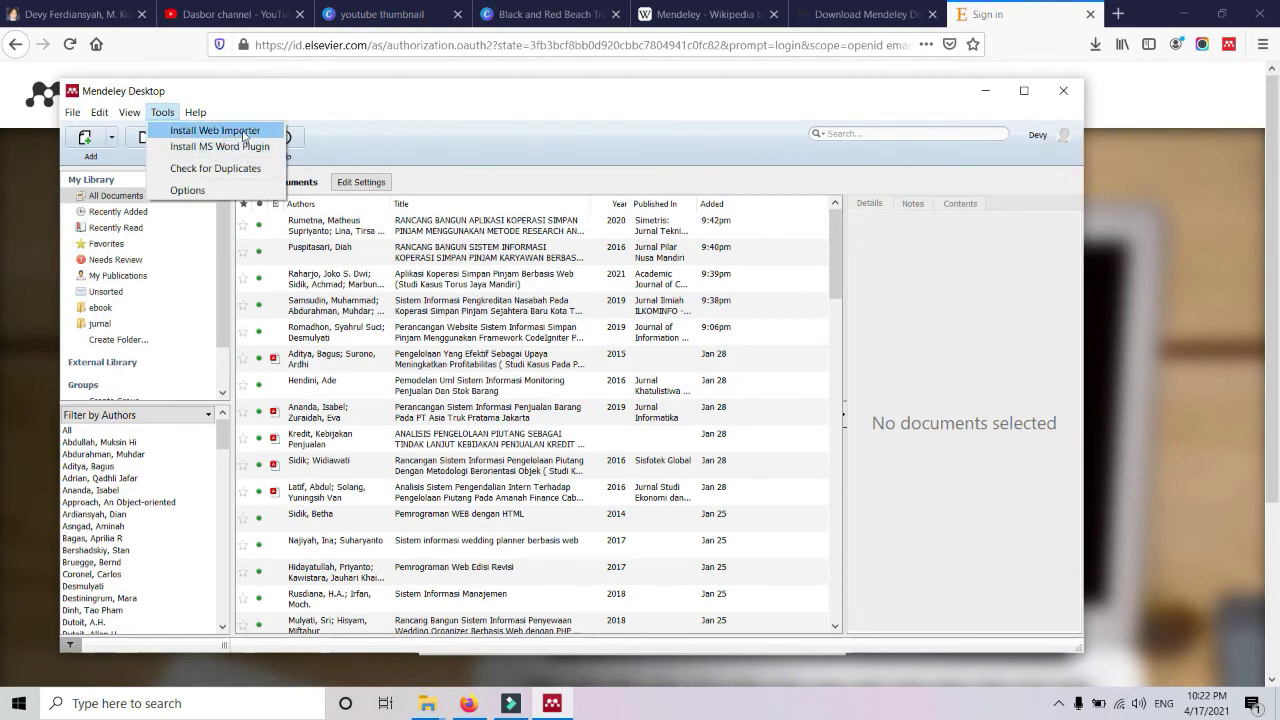
click(318, 108)
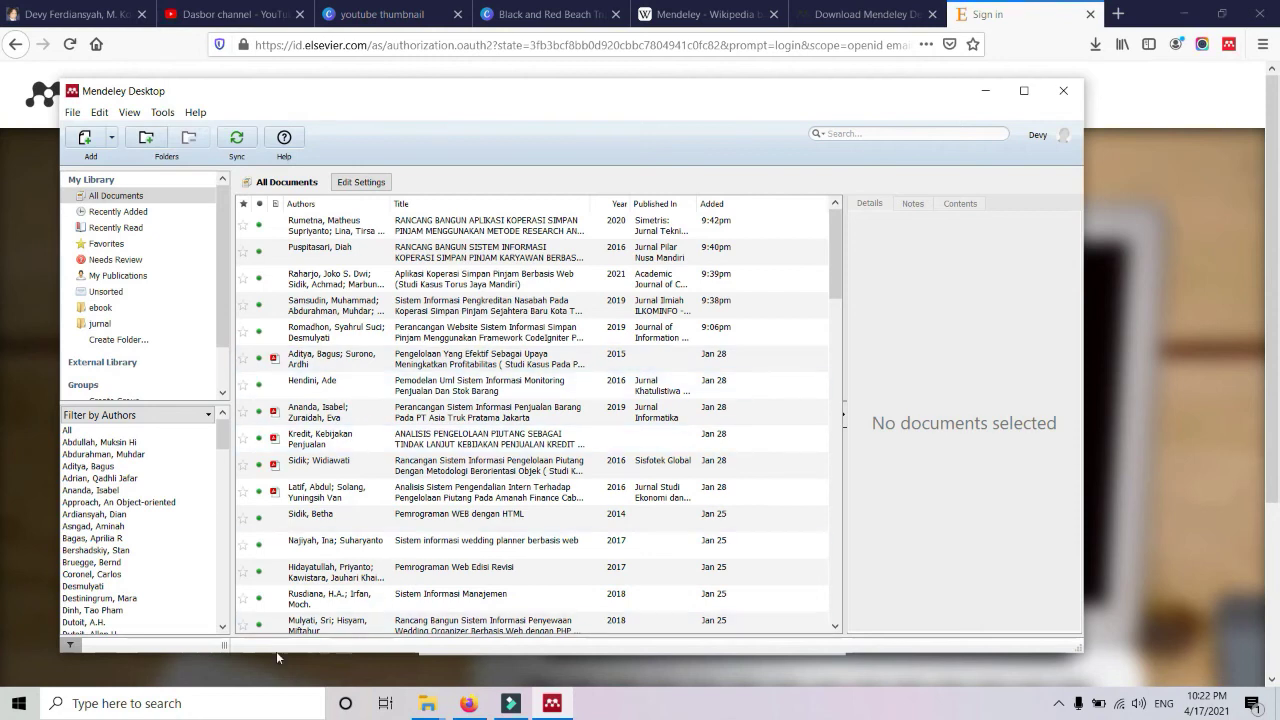
- Open a blank document in Word 2013 and examine its built-in citation tools and the list of citation styles
click(209, 700)
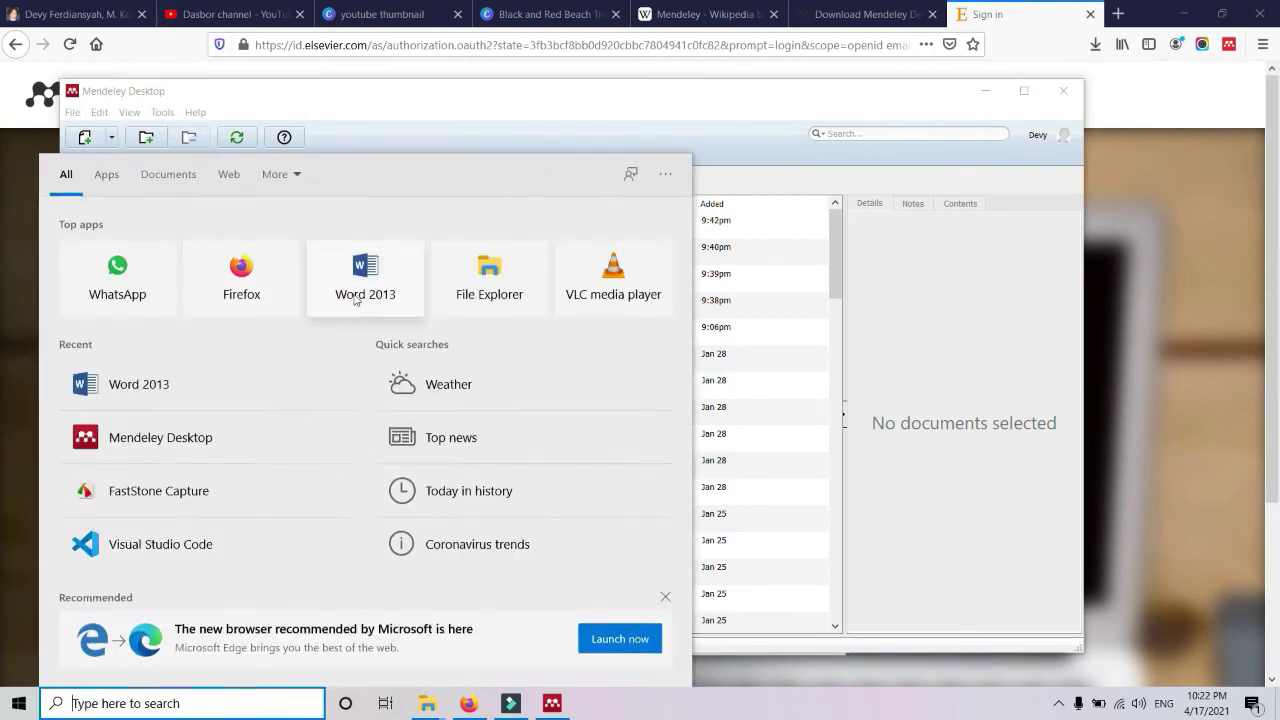
click(356, 299)
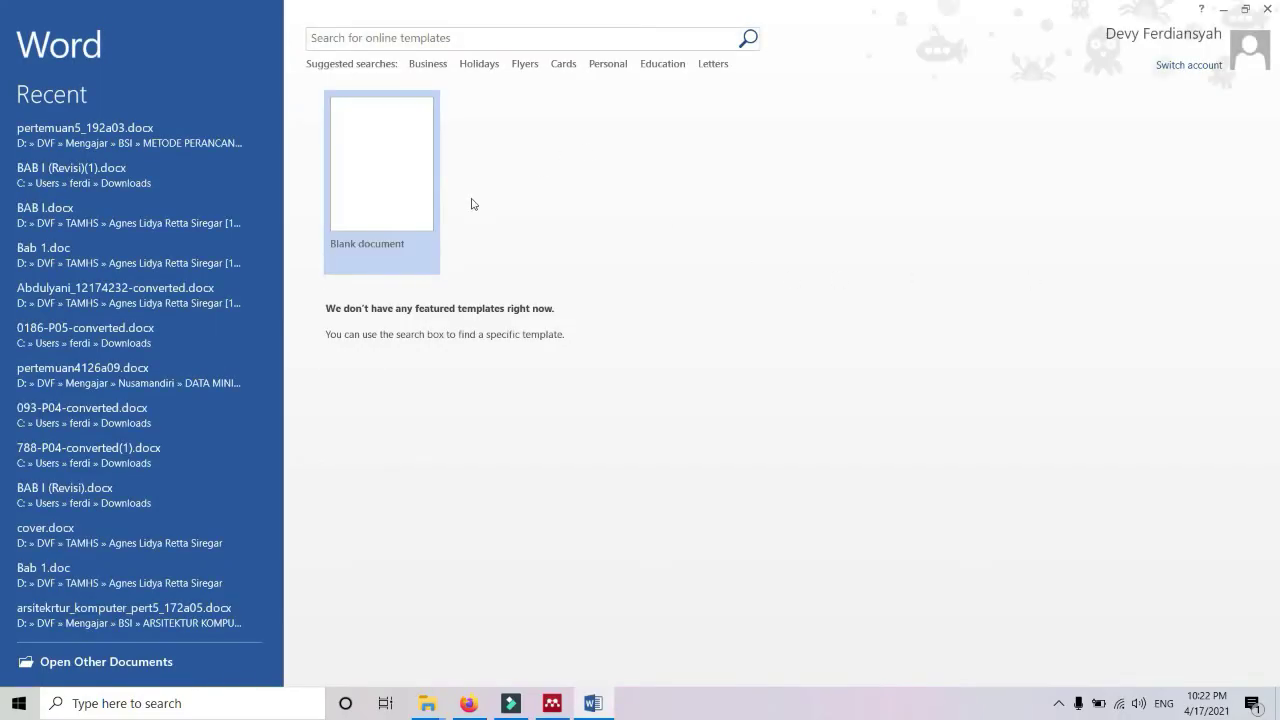
click(386, 187)
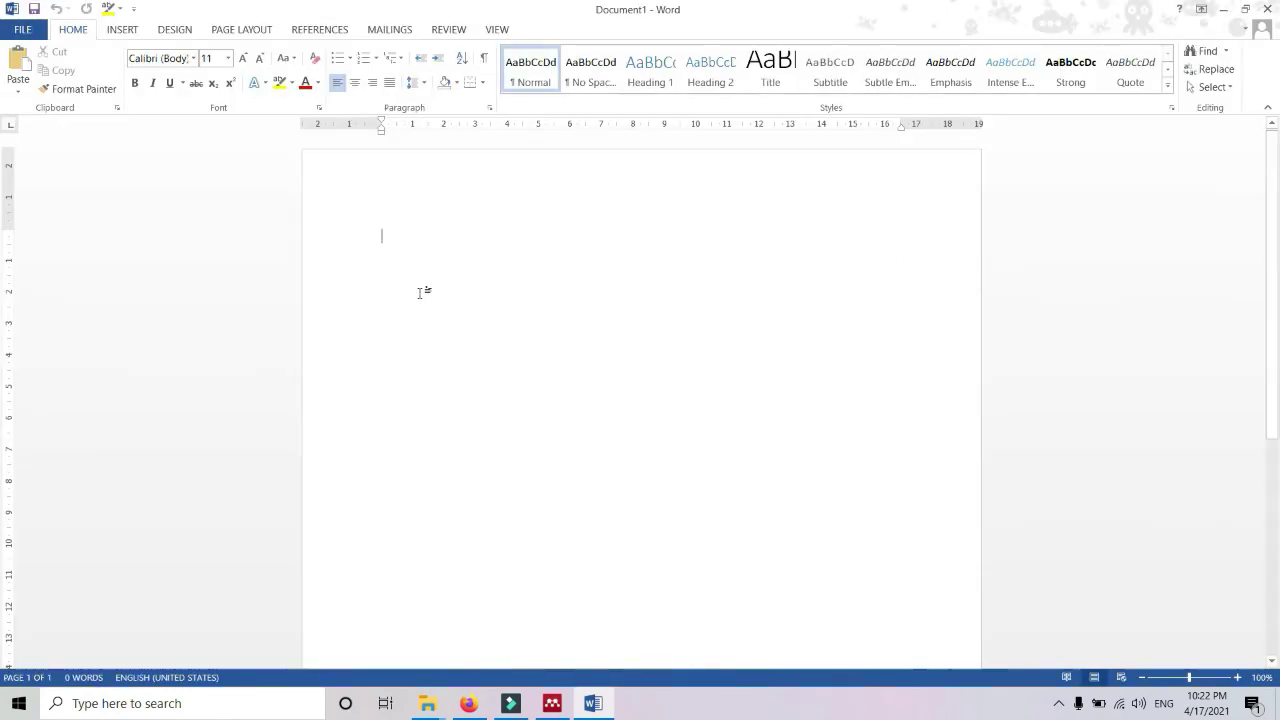
click(318, 30)
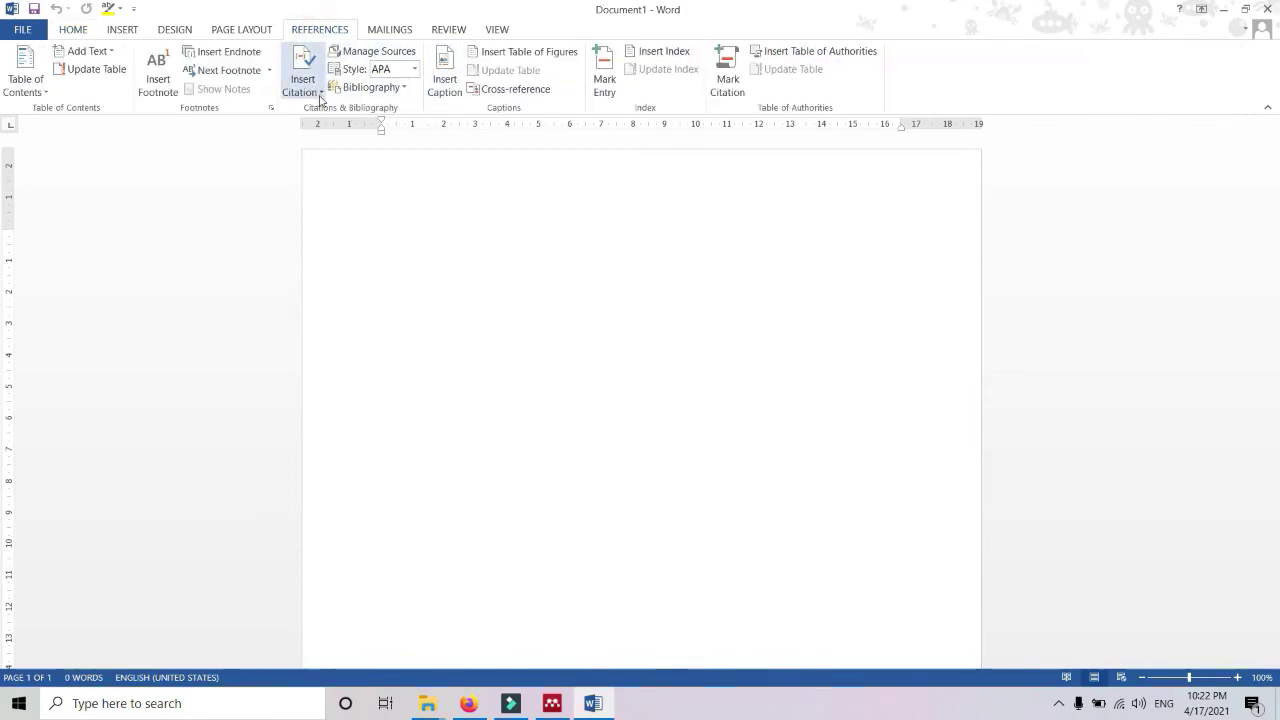
click(400, 68)
click(416, 69)
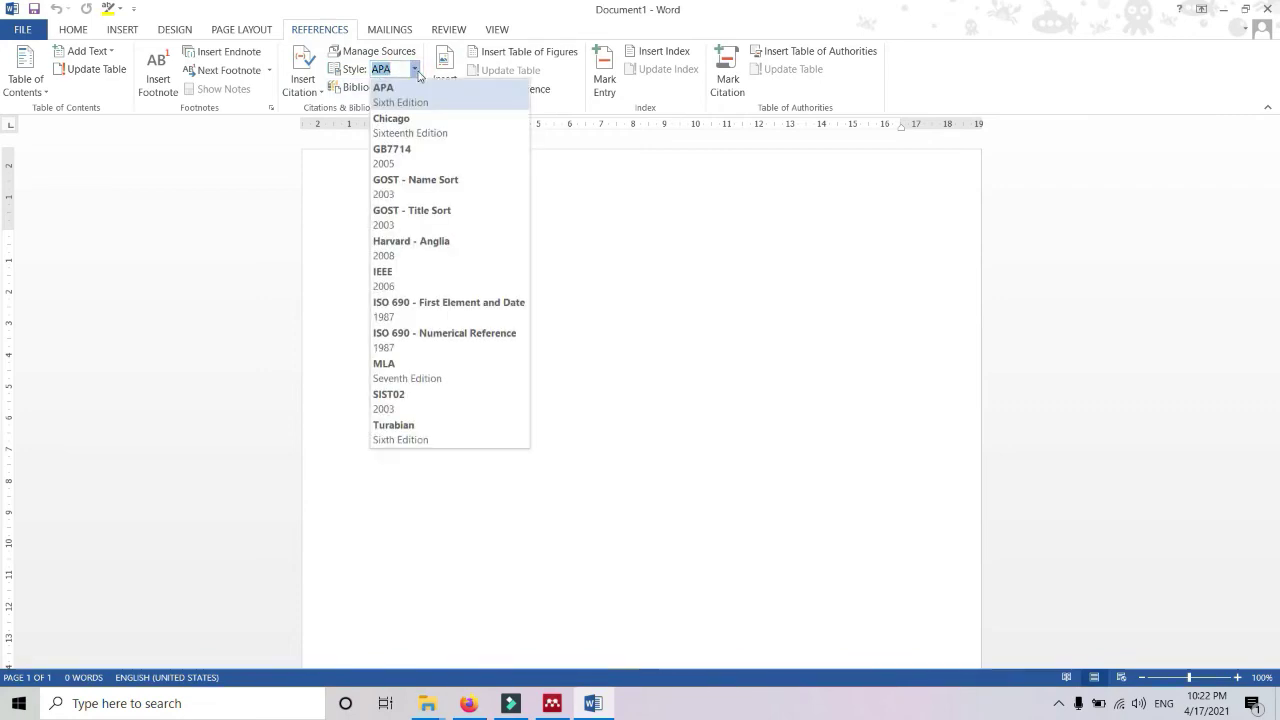
click(663, 309)
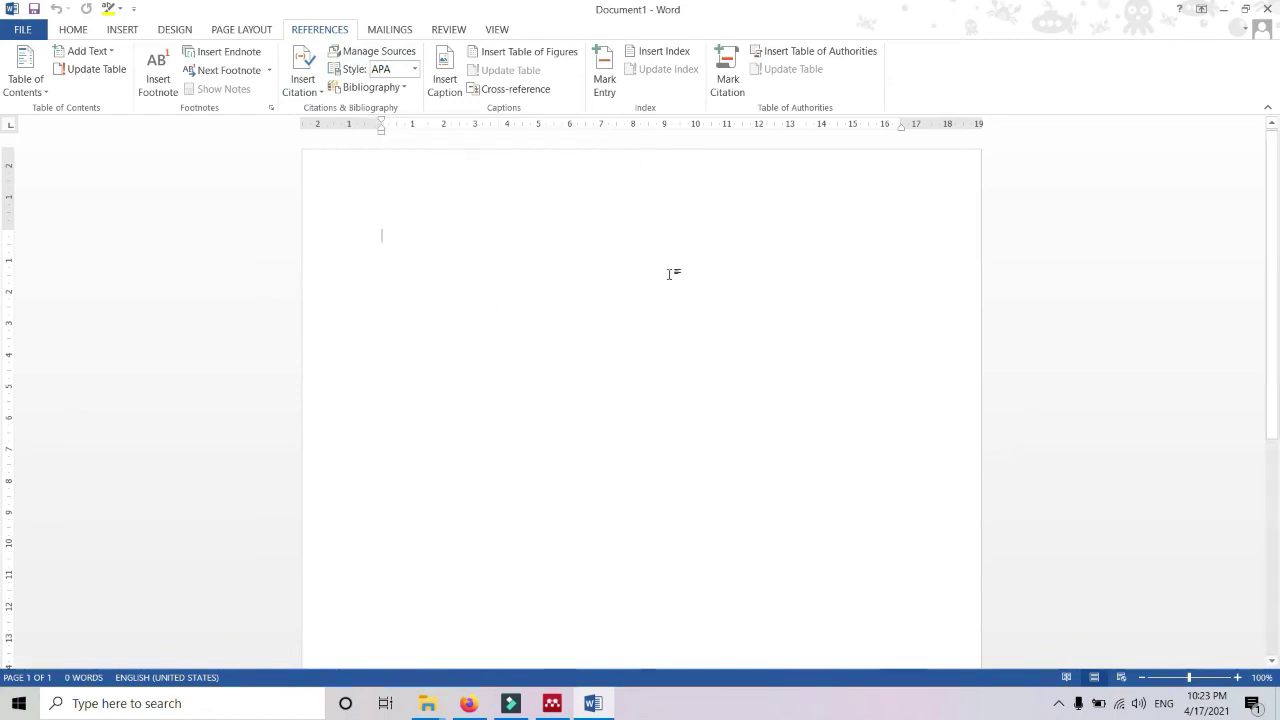
- Switch to Mendeley Desktop and install the MS Word plugin, closing Word so the installation can continue, and check the plugin's status
click(552, 703)
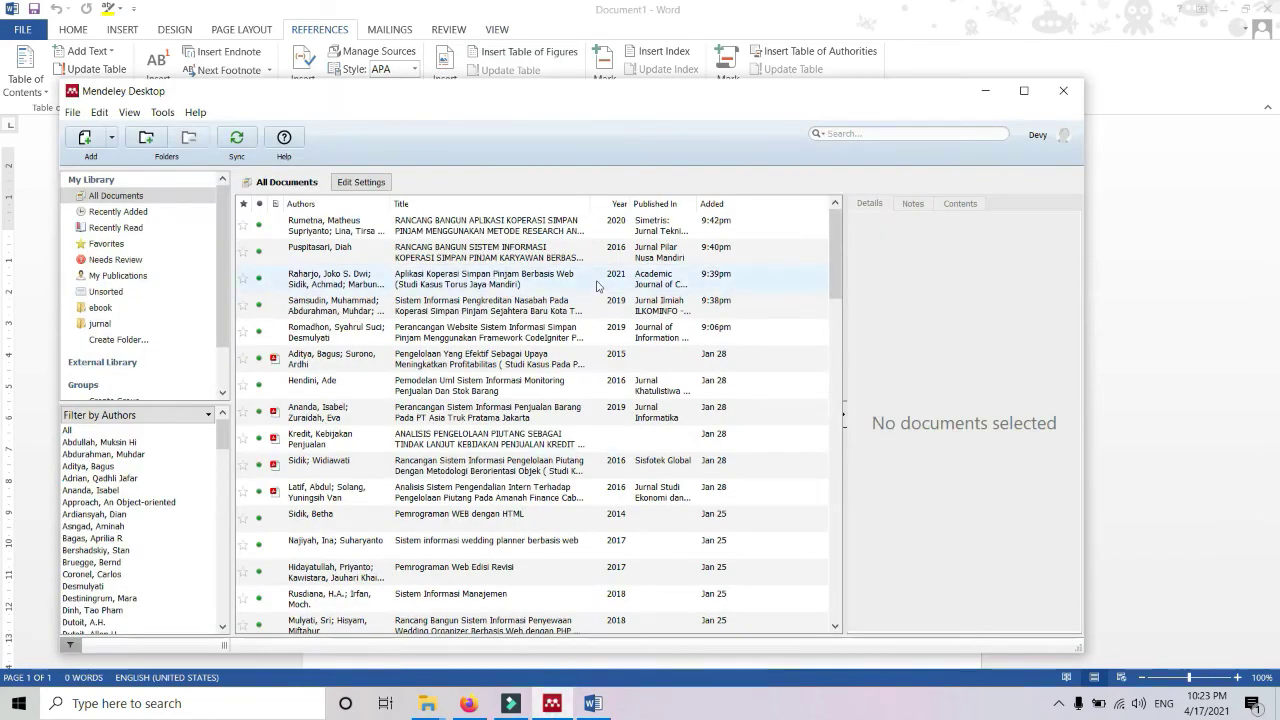
drag(493, 97, 569, 68)
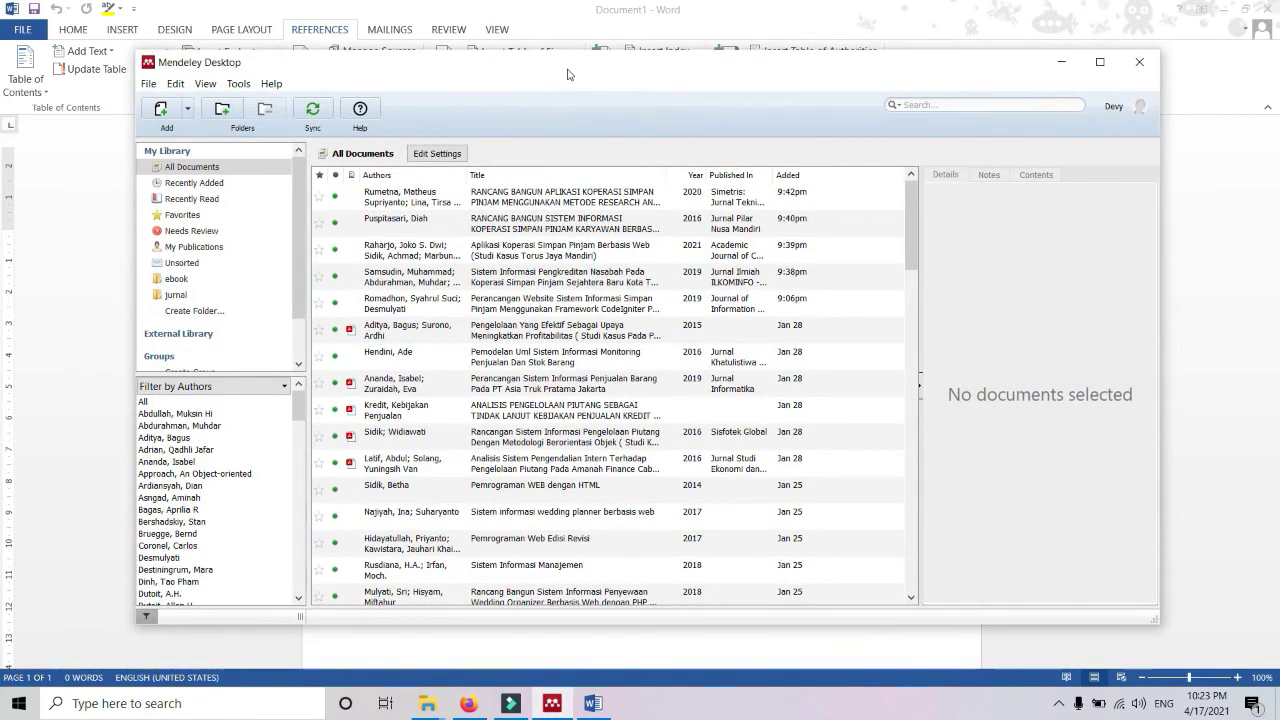
click(238, 83)
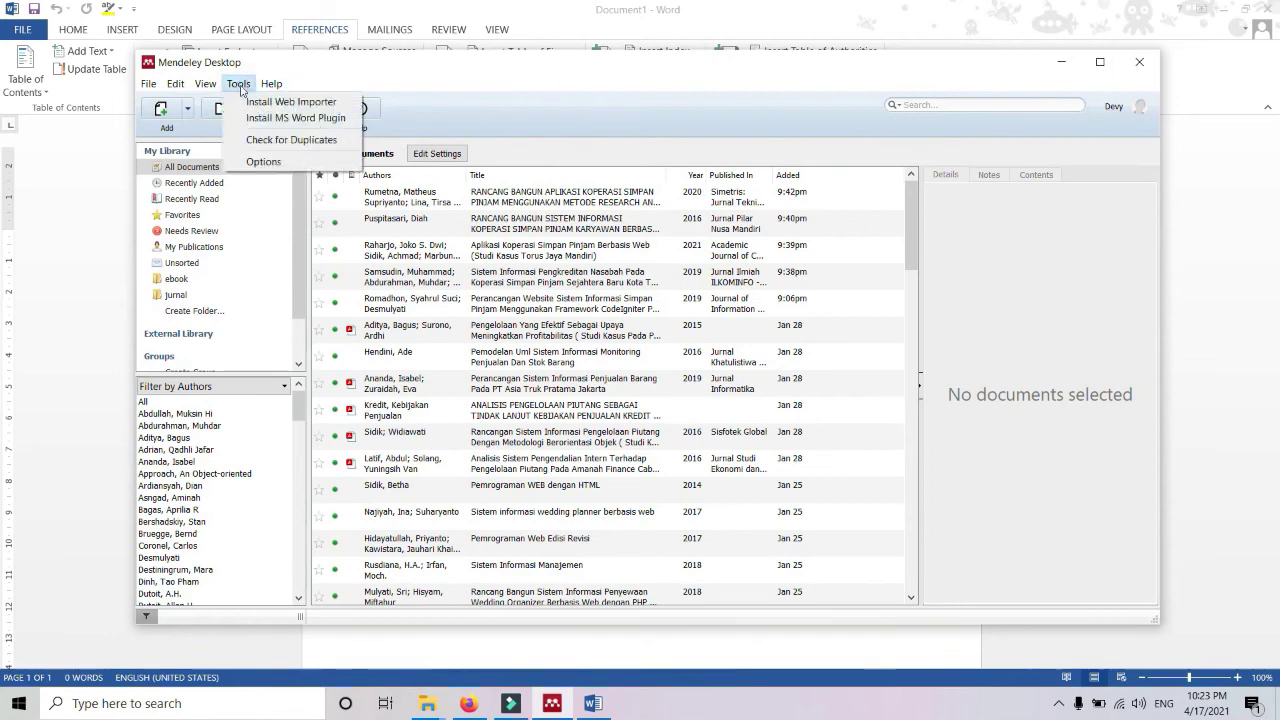
click(341, 124)
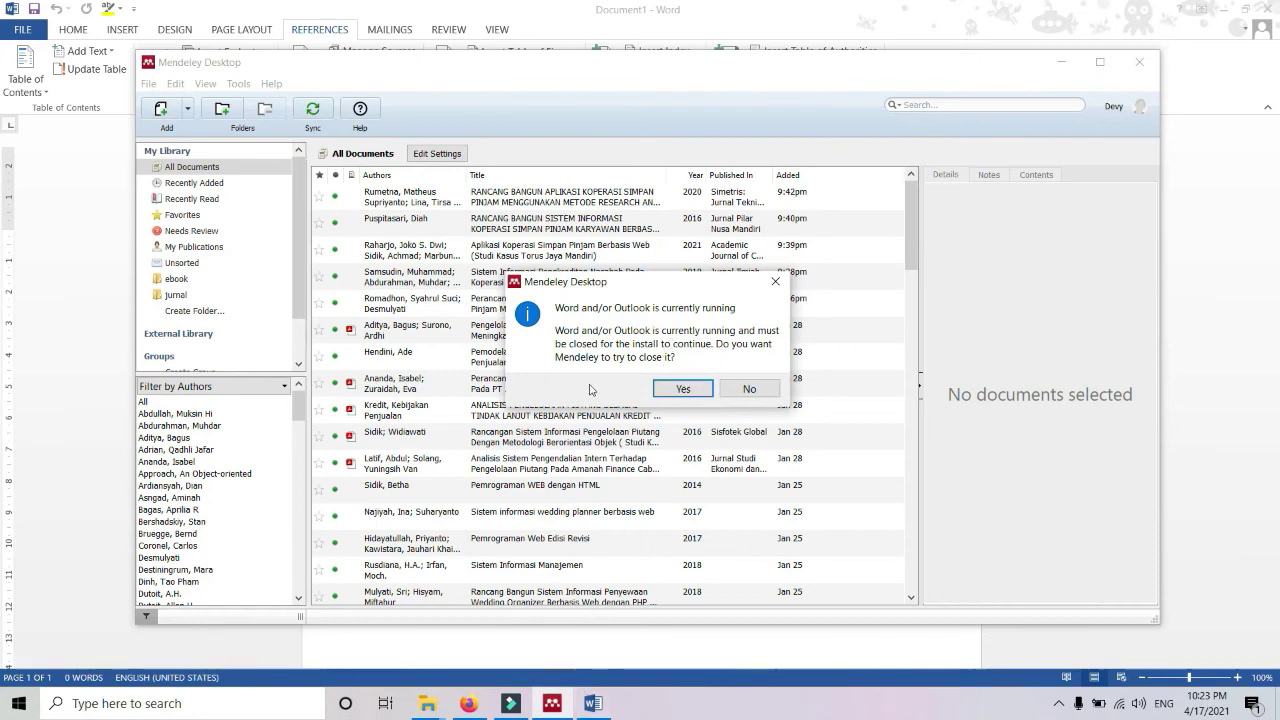
click(594, 704)
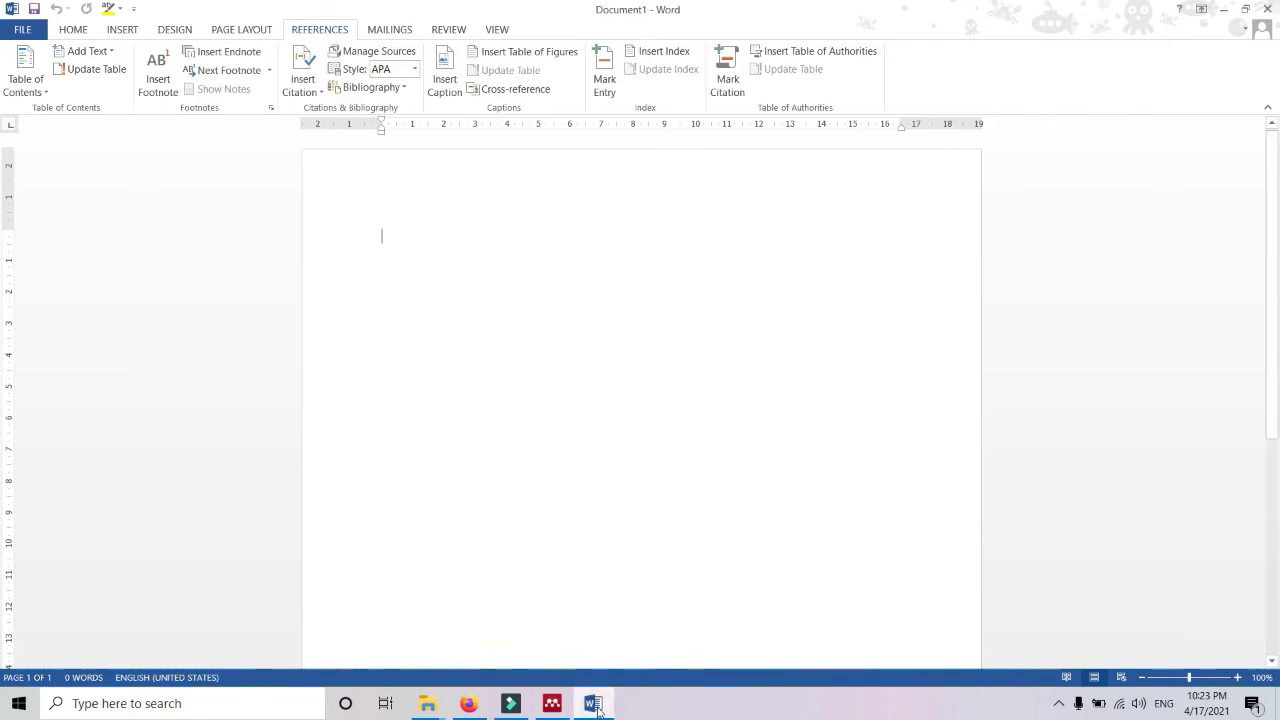
click(1263, 9)
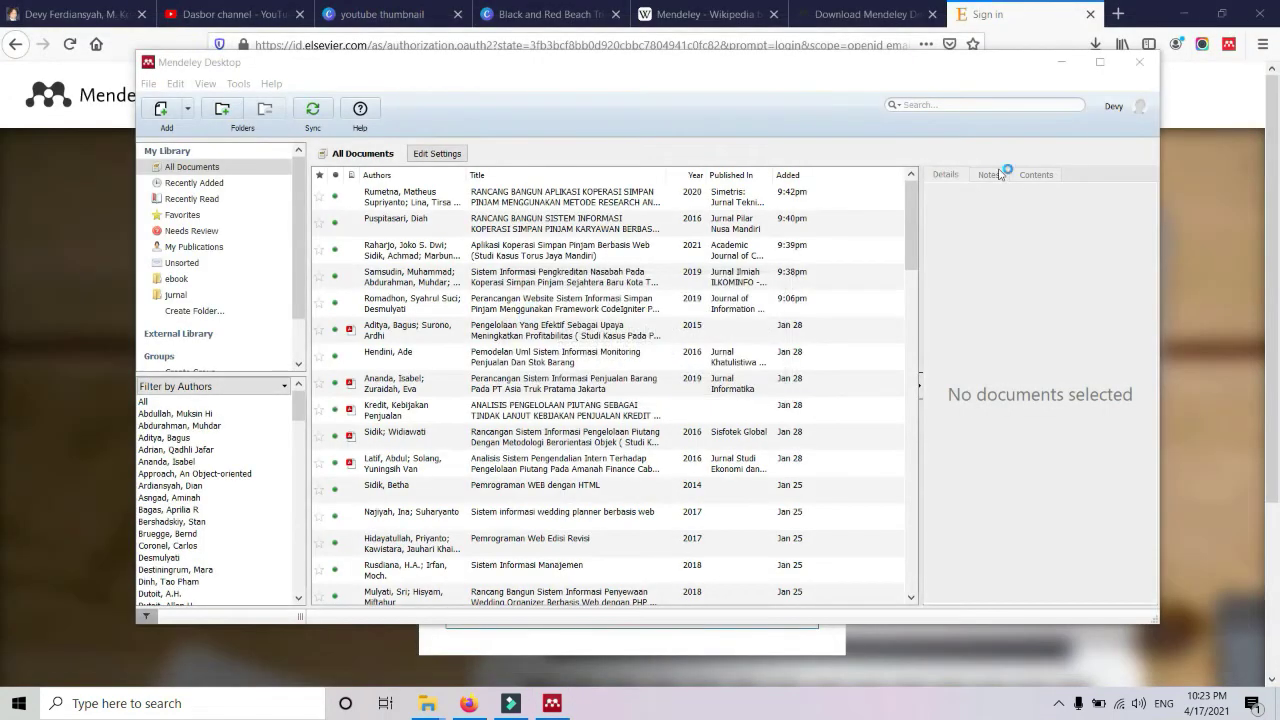
click(238, 84)
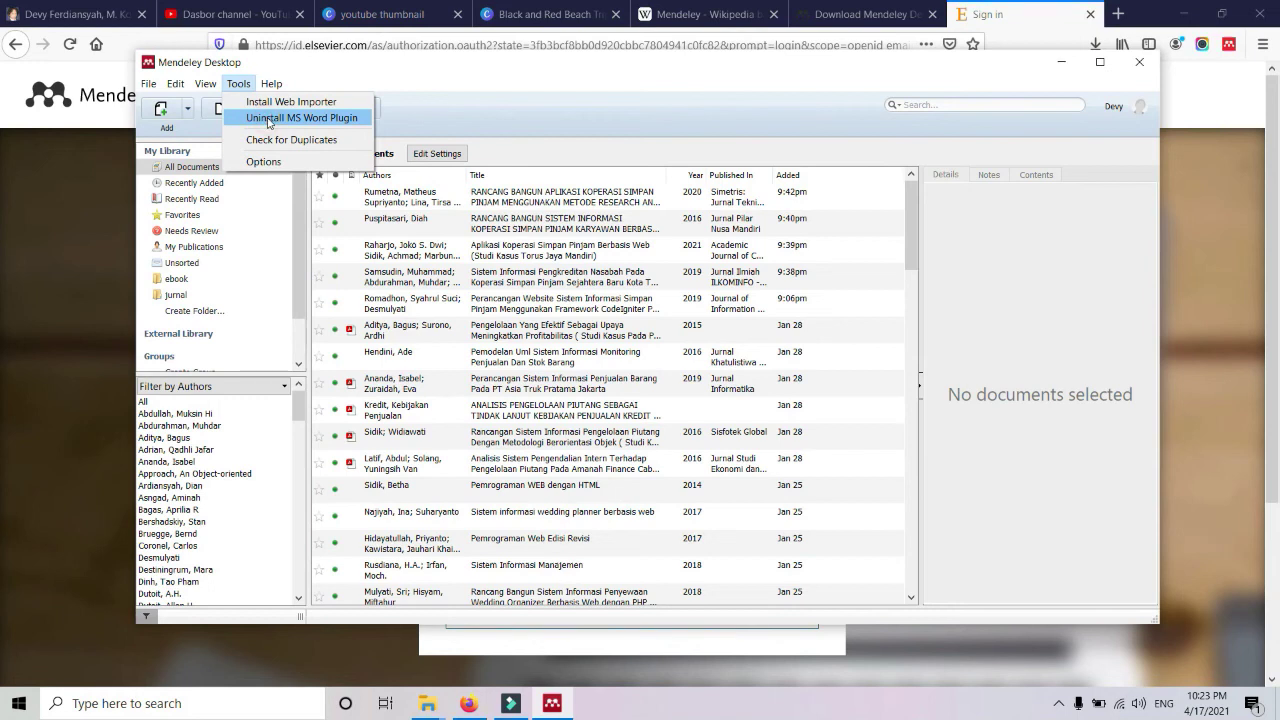
click(270, 231)
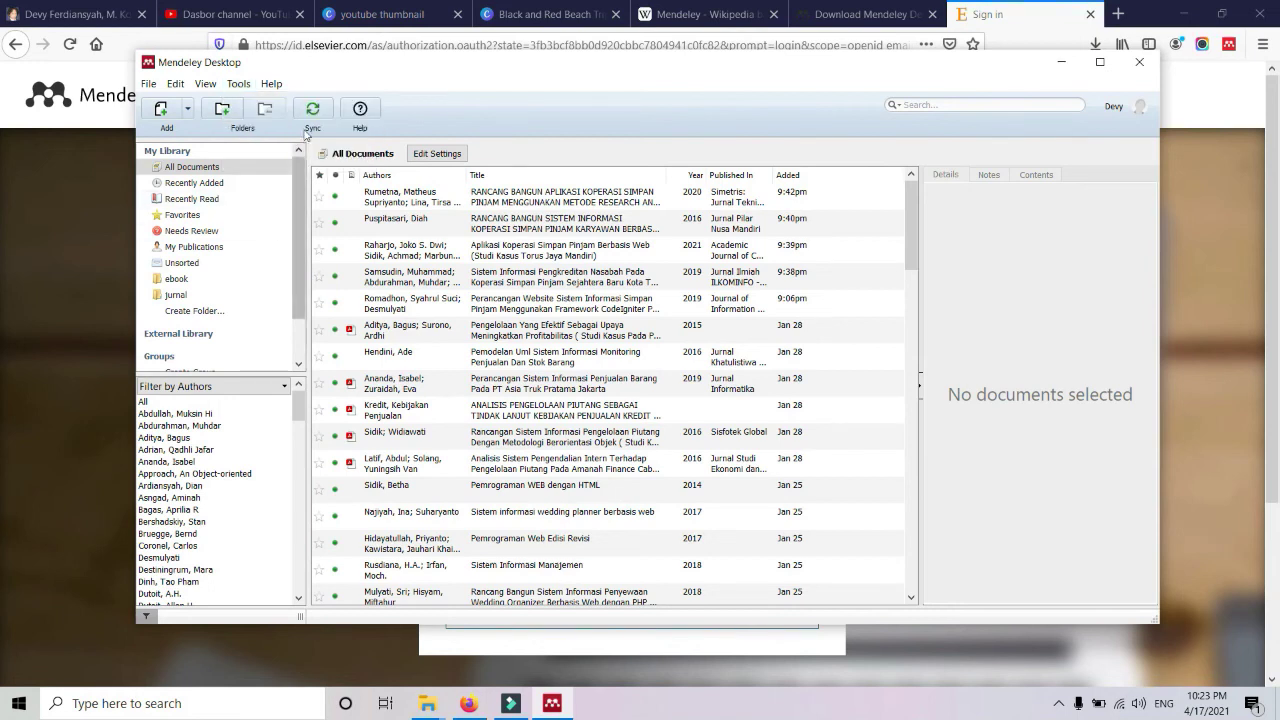
- Start Word 2013 again with a blank document and display the Mendeley Cite-O-Matic citation tools
click(180, 706)
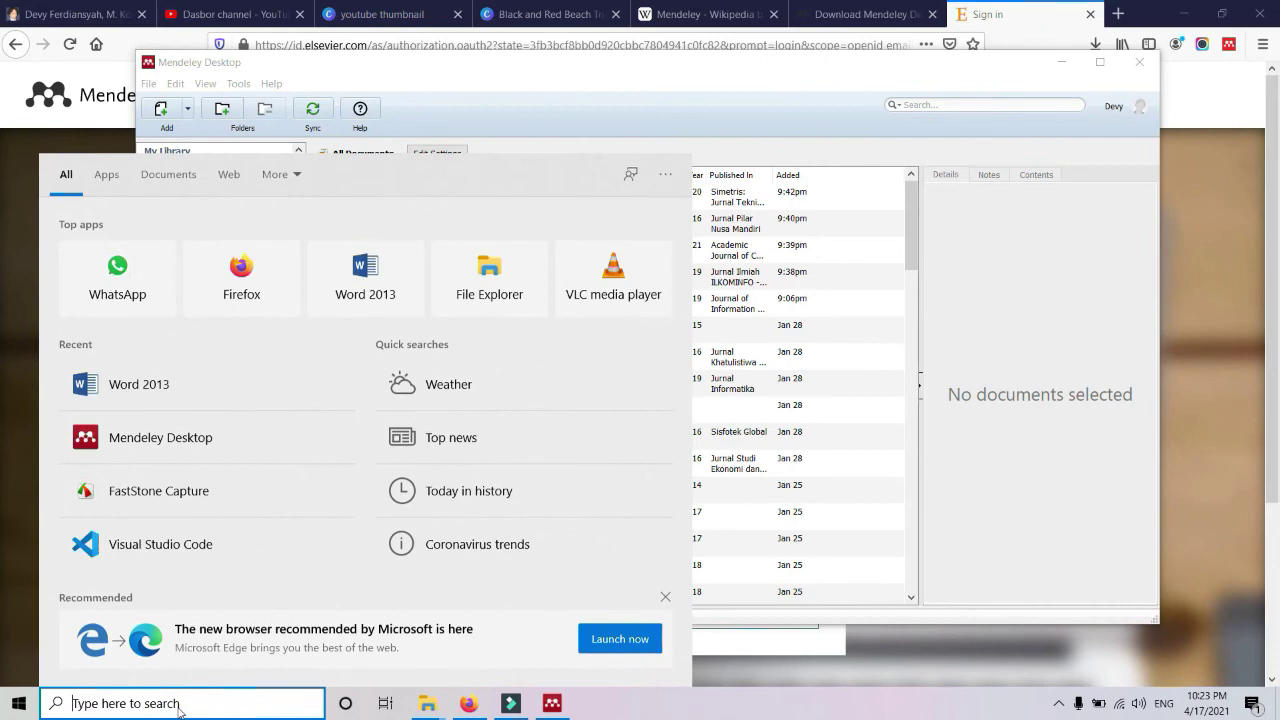
click(380, 266)
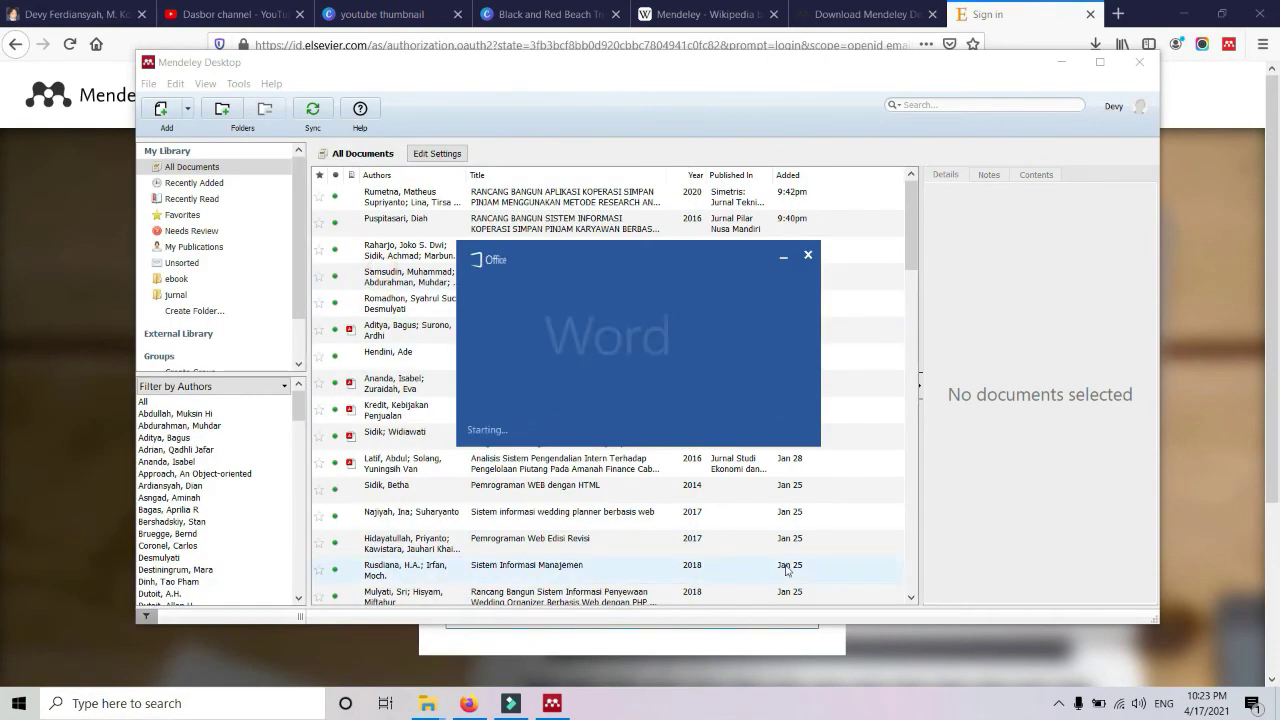
click(405, 180)
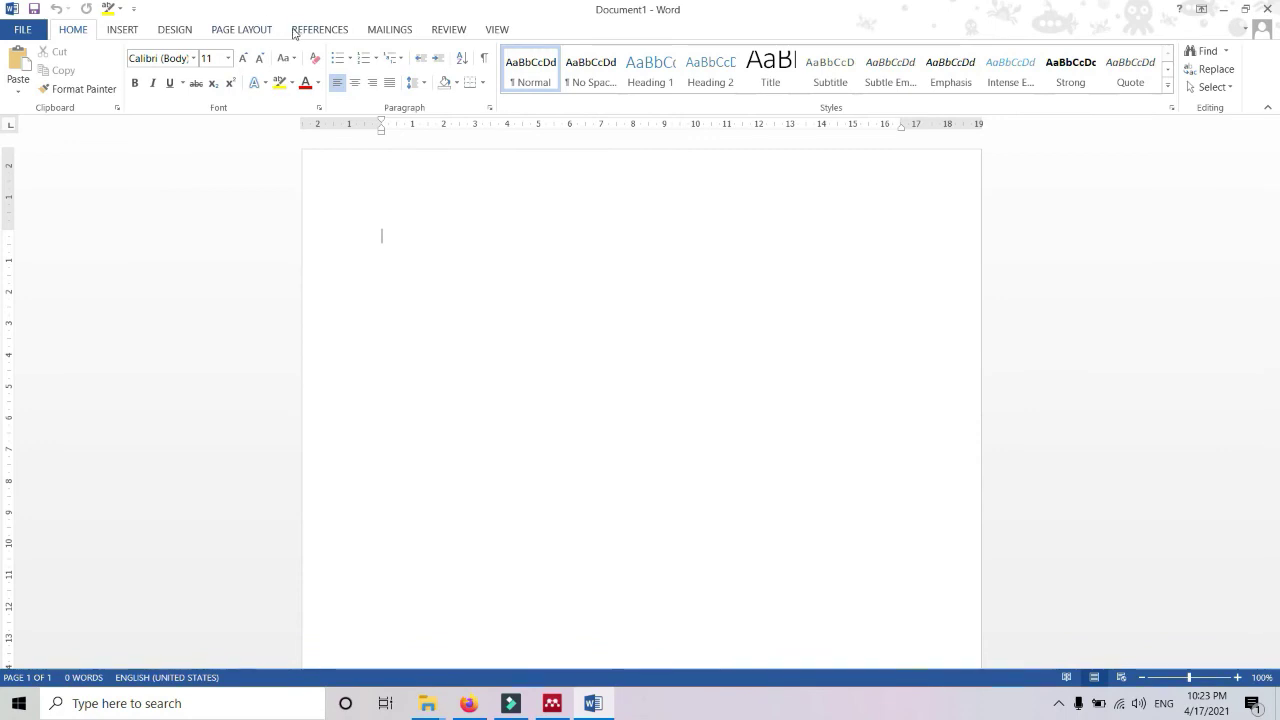
click(300, 30)
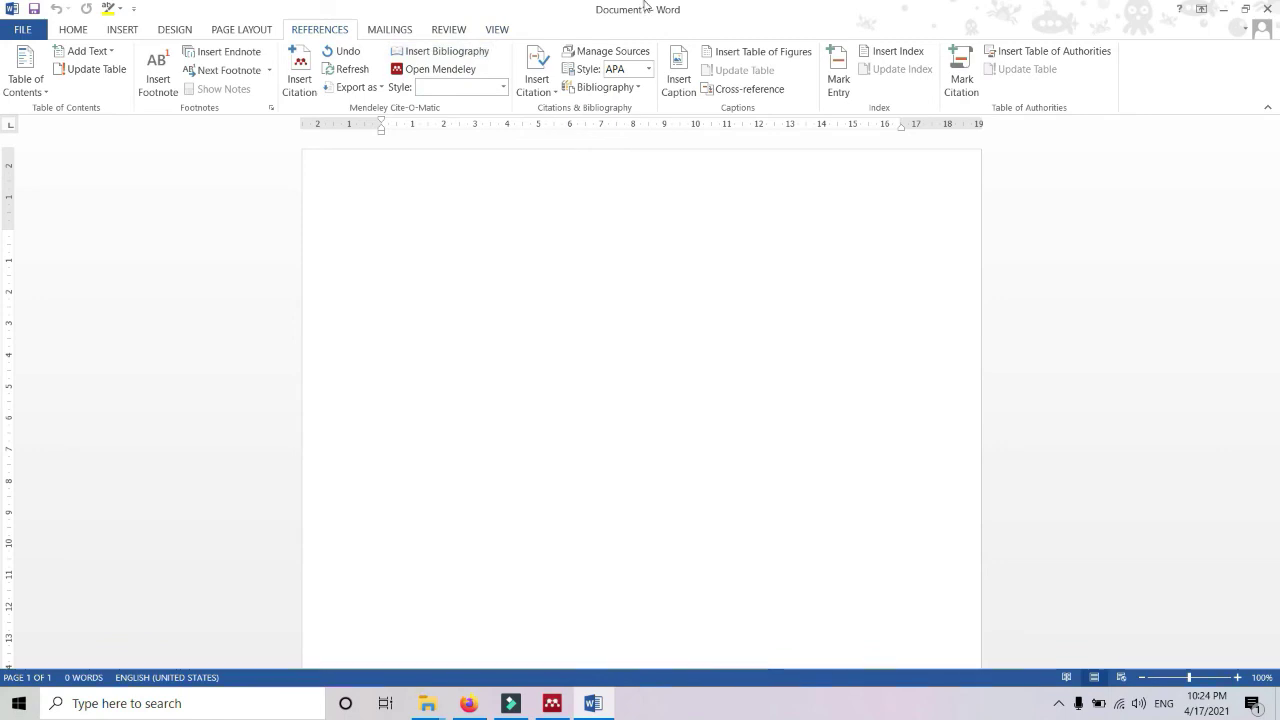
- Try to open Mendeley Desktop from the Mendeley plugin in Word and dismiss the Mendeley Desktop Running dialog
click(466, 69)
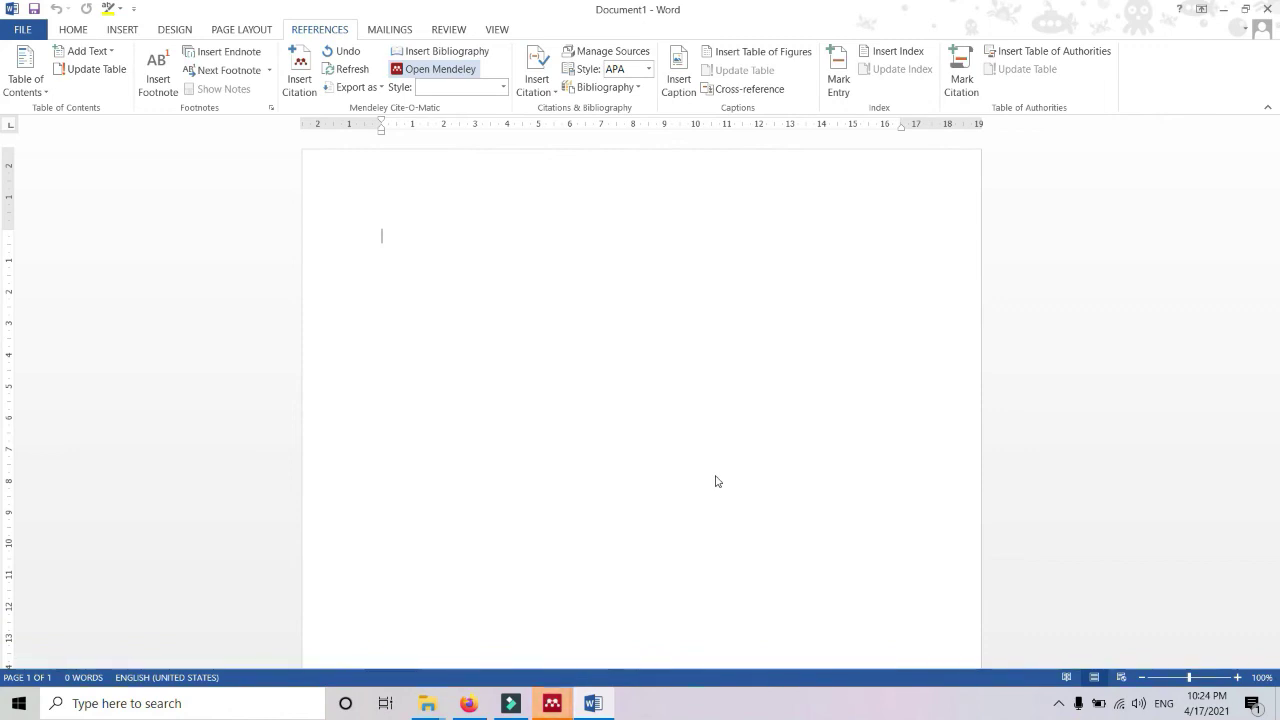
mouse_move(568, 705)
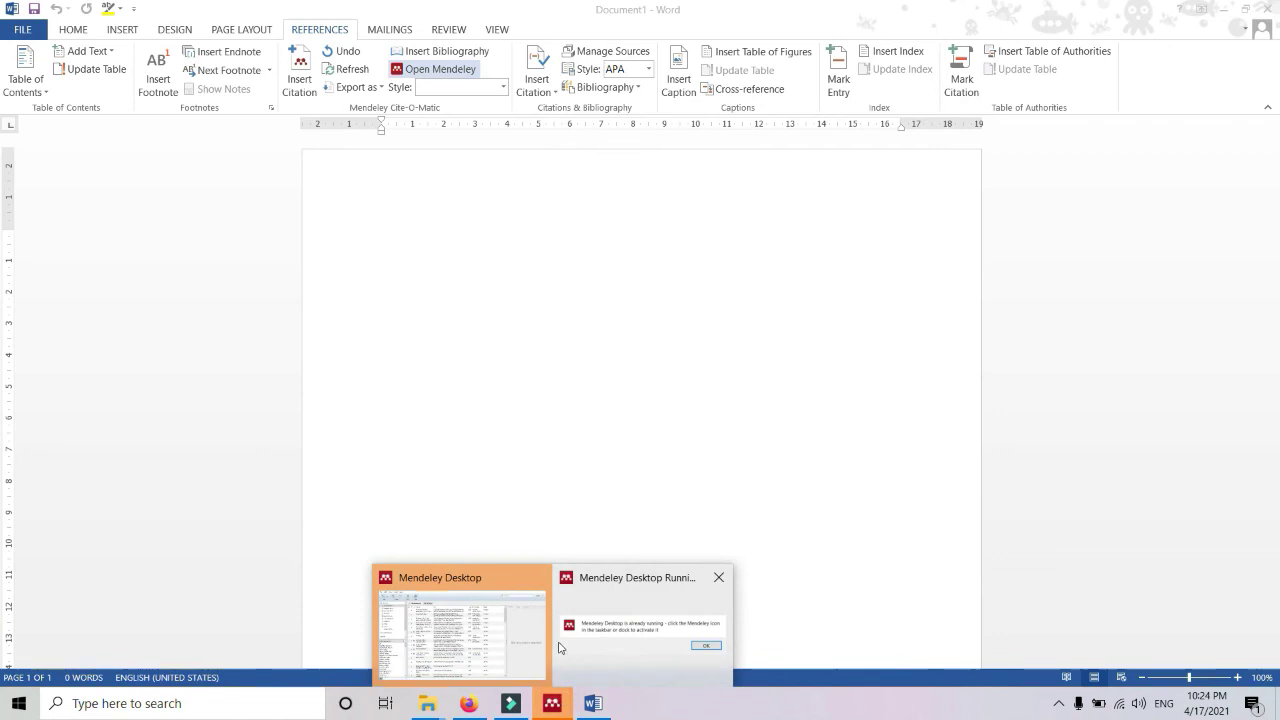
click(605, 638)
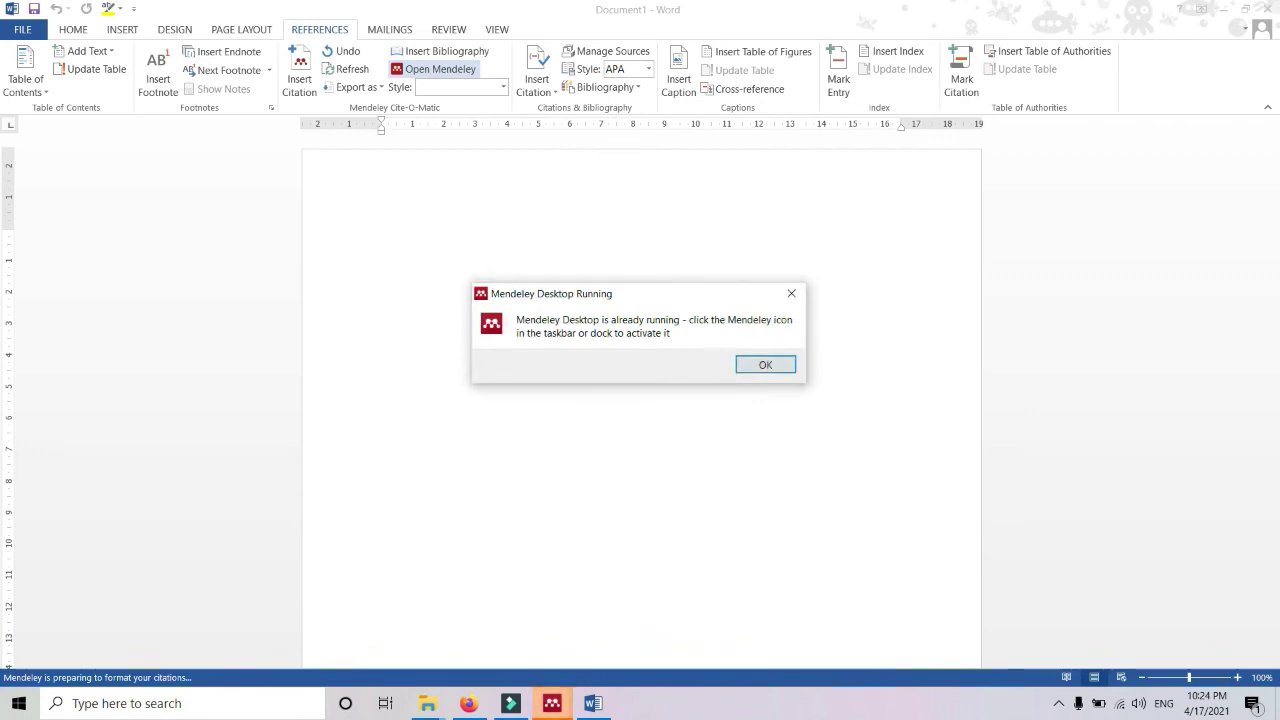
click(765, 364)
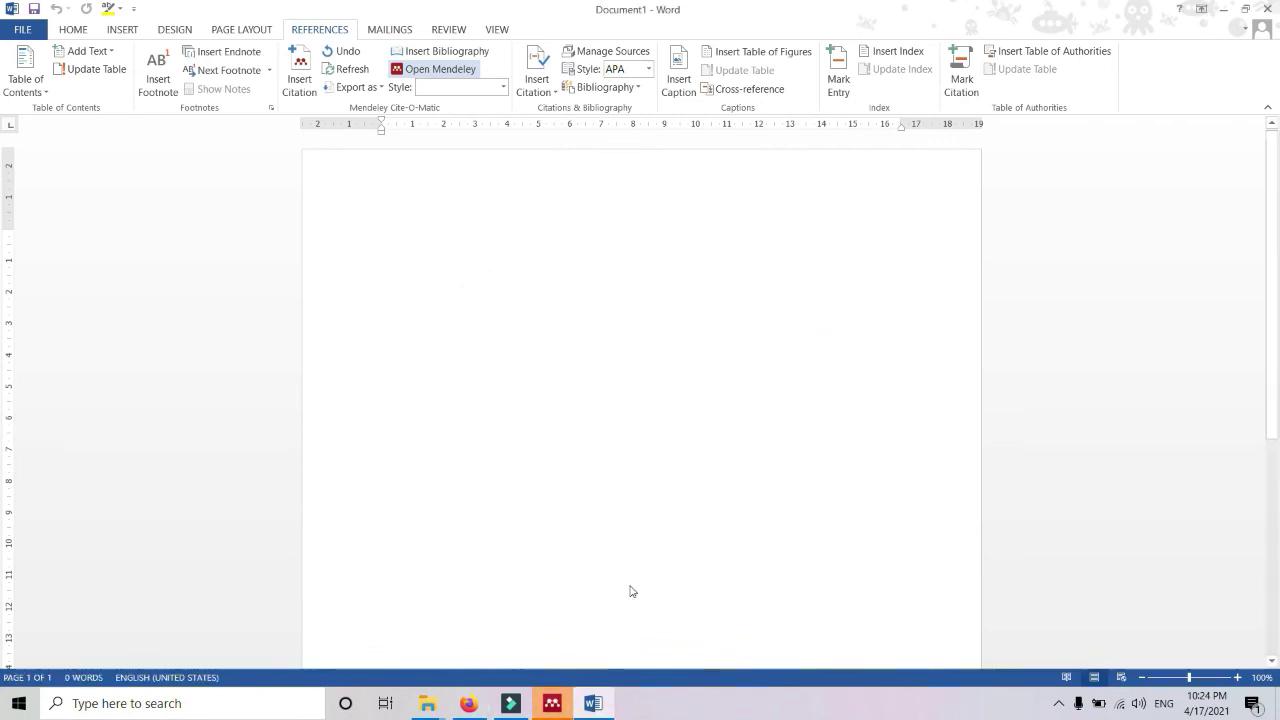
- Bring Mendeley Desktop to the front, move its window below Word's citation tools, and return to Word to dismiss the warning dialog
click(555, 703)
drag(655, 68, 652, 219)
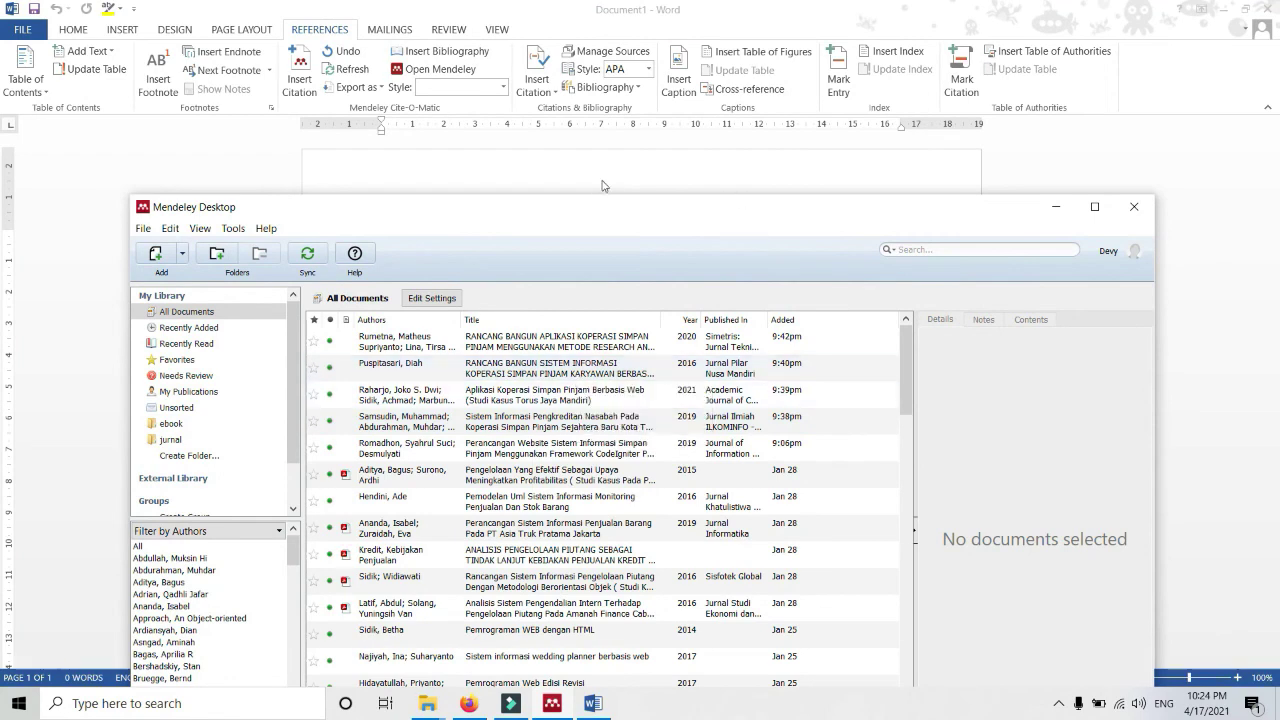
drag(587, 210, 608, 192)
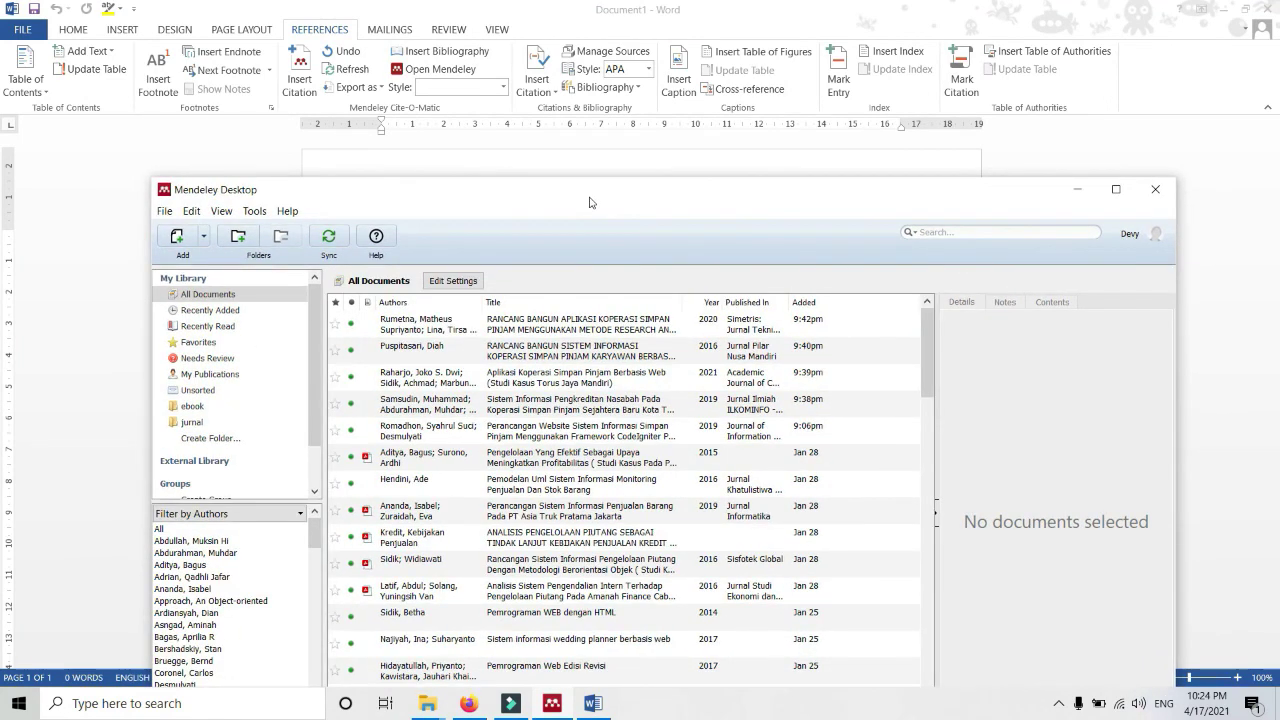
click(512, 9)
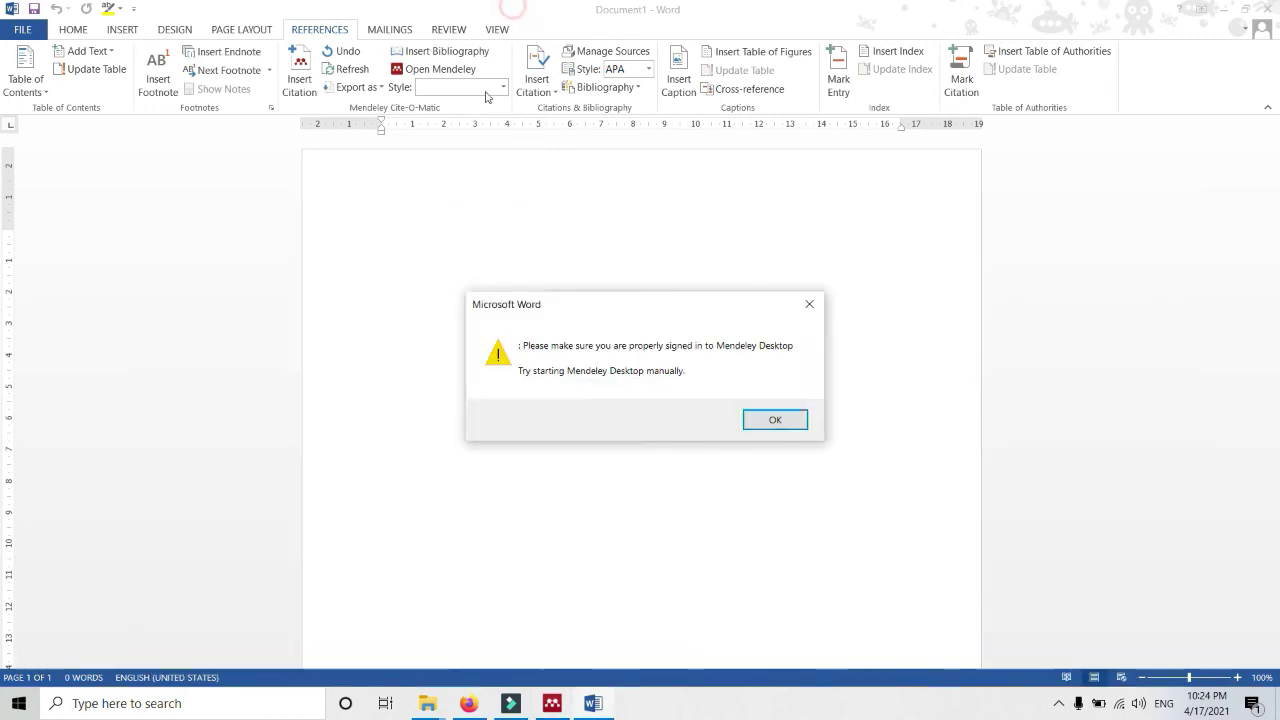
click(778, 418)
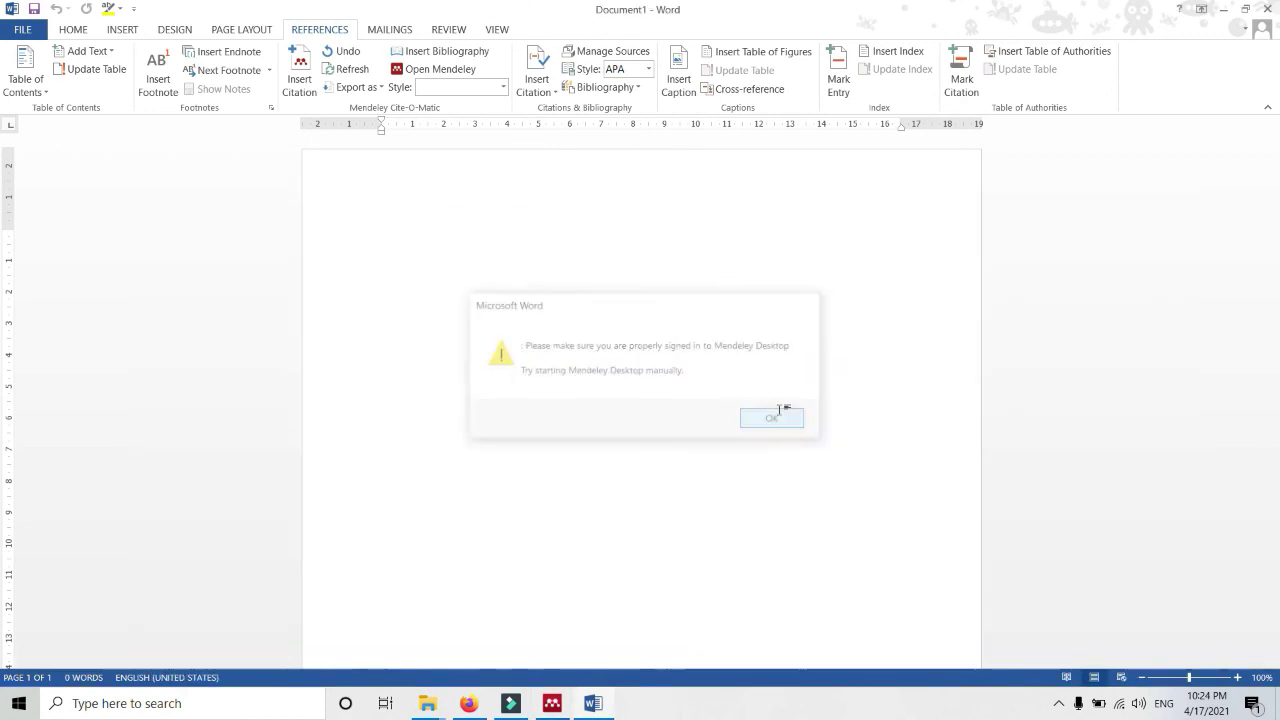